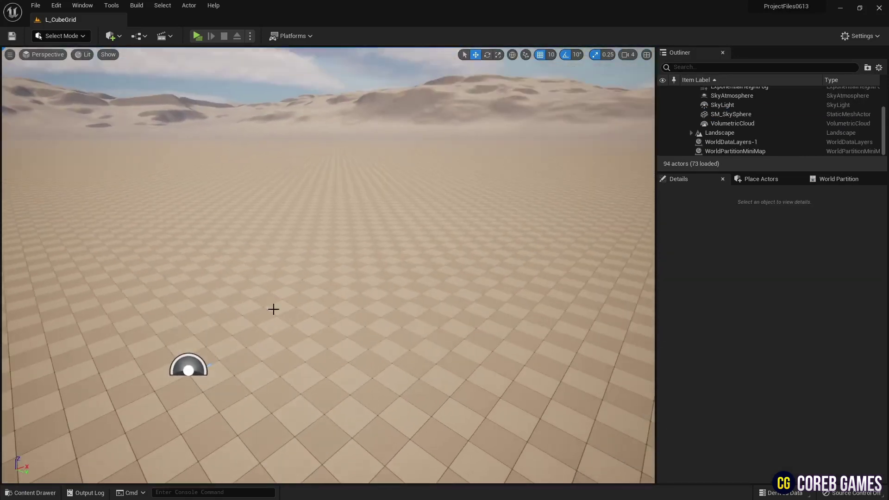
Create a Niagara System from the Empty emitter template in the Content folder and name it NS_Grid
left_click(29, 493)
right_click(541, 387)
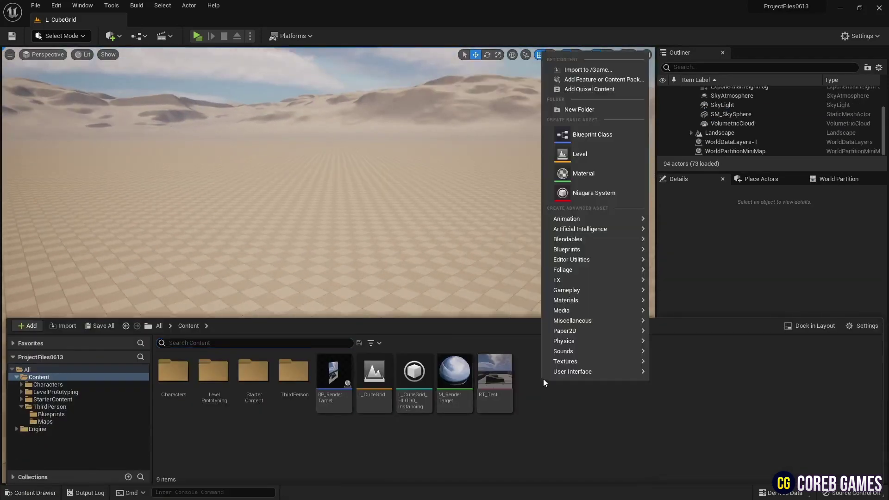
left_click(608, 196)
left_click(437, 387)
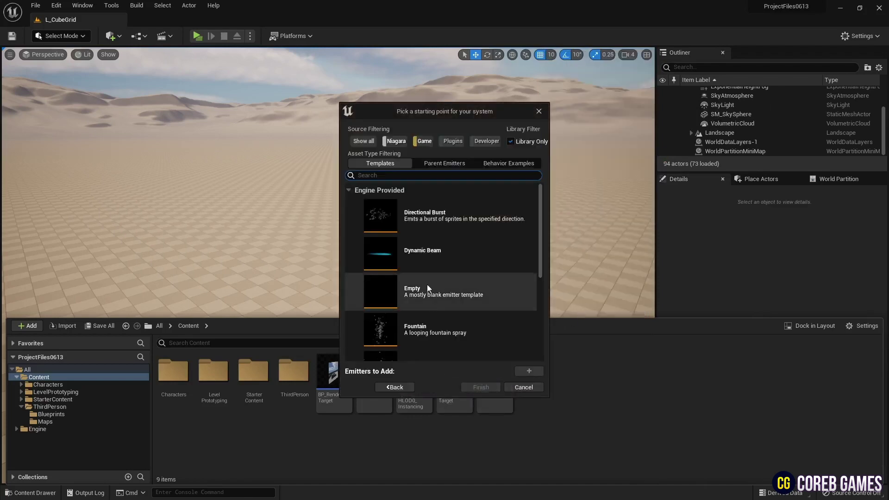
left_click(426, 289)
left_click(529, 360)
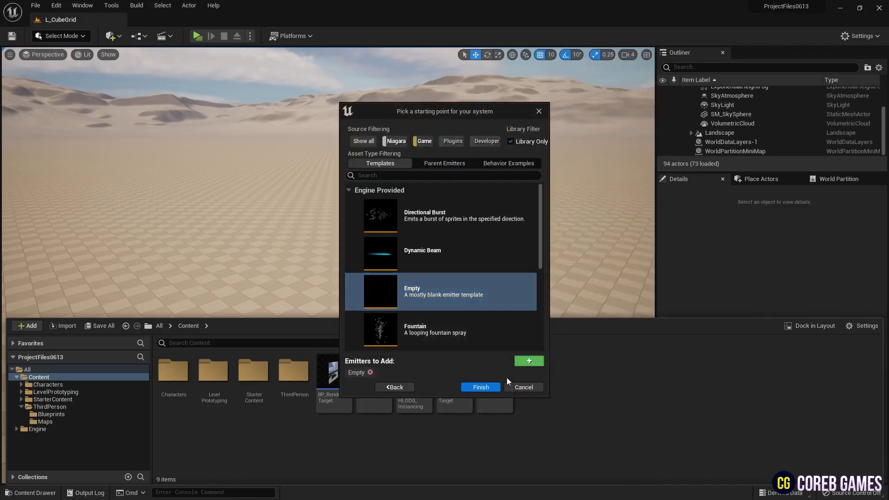
left_click(480, 387)
type("NS_Grid")
key("Return")
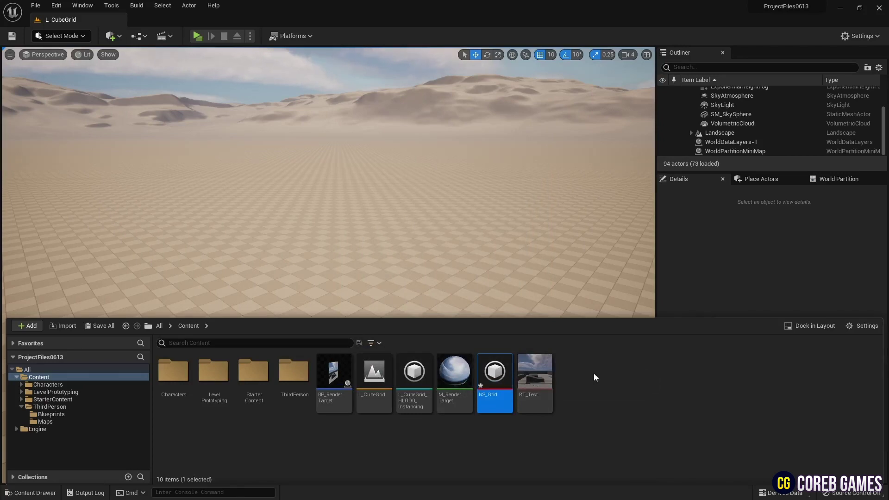
Open NS_Grid in a maximized editor, show its system overview, and enable Local Space for the Empty emitter
double_click(494, 375)
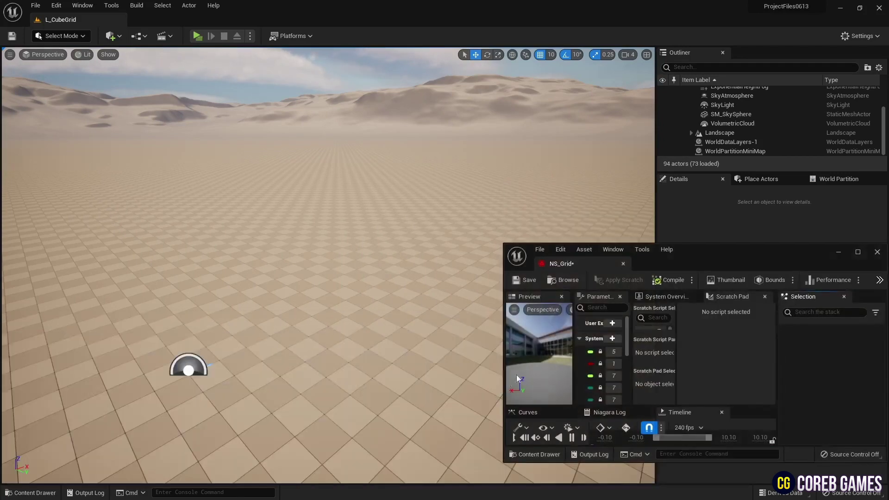
left_click_drag(695, 243, 446, 161)
double_click(446, 161)
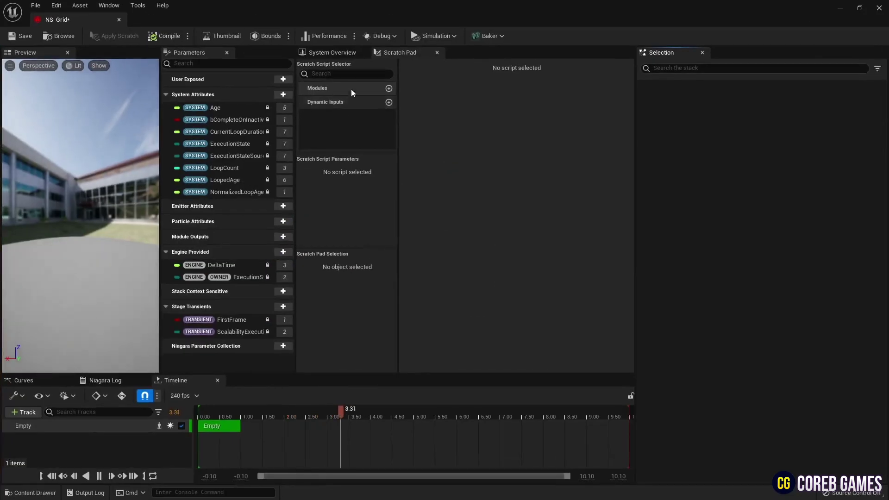
left_click(340, 55)
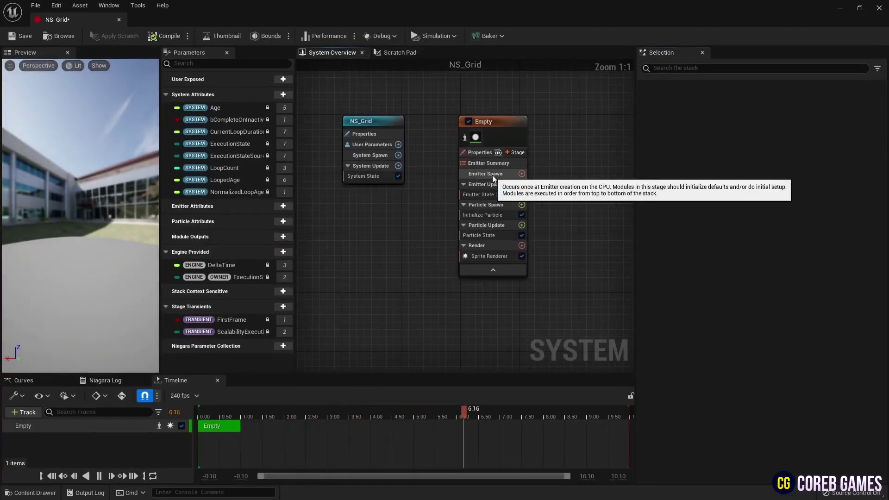
left_click(488, 152)
left_click_drag(497, 122, 470, 122)
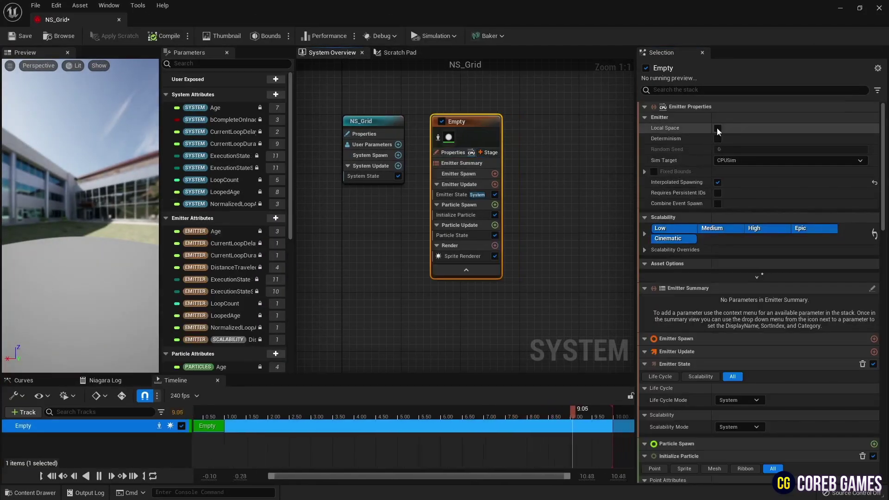
left_click(717, 128)
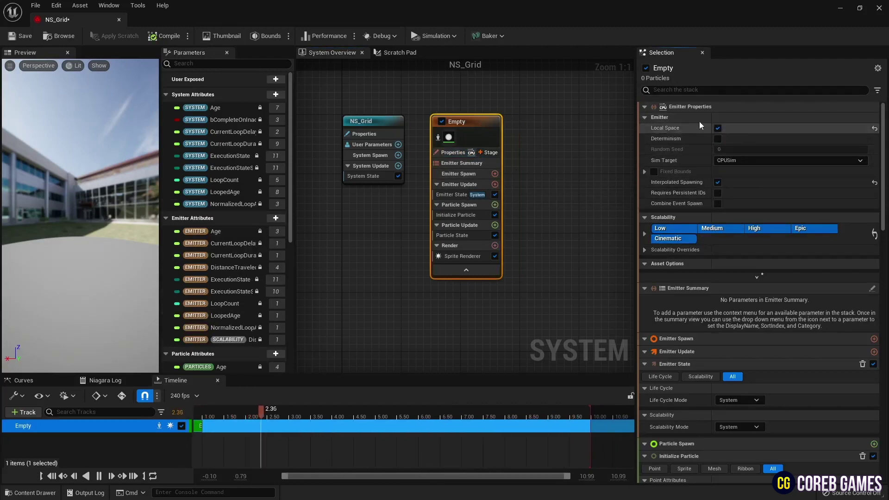
Add a Spawn Particles in Grid module to Emitter Update and resolve its missing Grid Location dependency
left_click(472, 178)
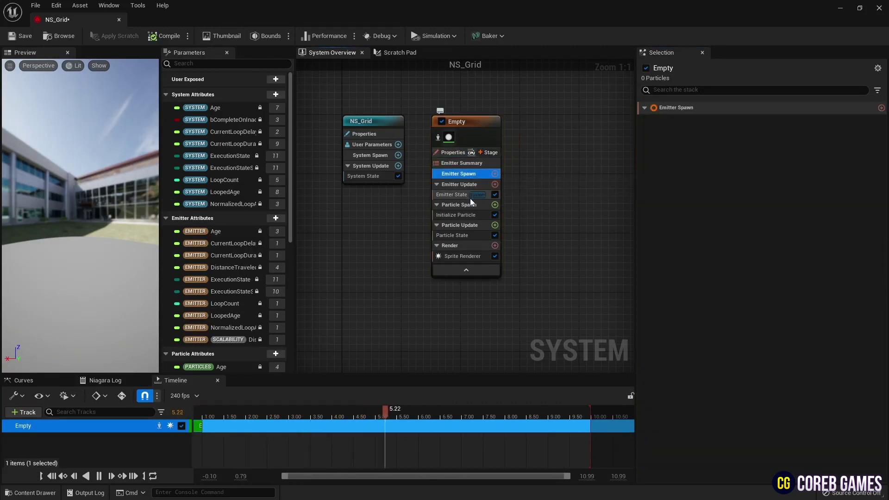
left_click(454, 194)
left_click(494, 184)
type("grid")
left_click(354, 250)
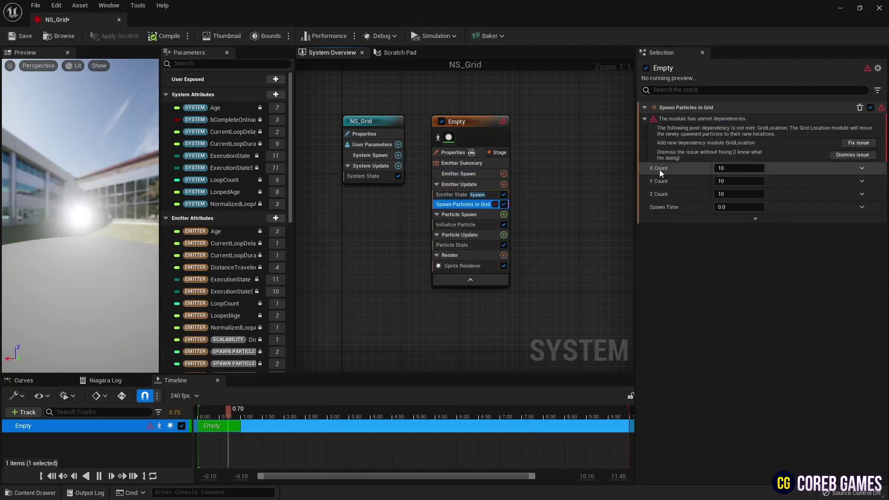
left_click(857, 143)
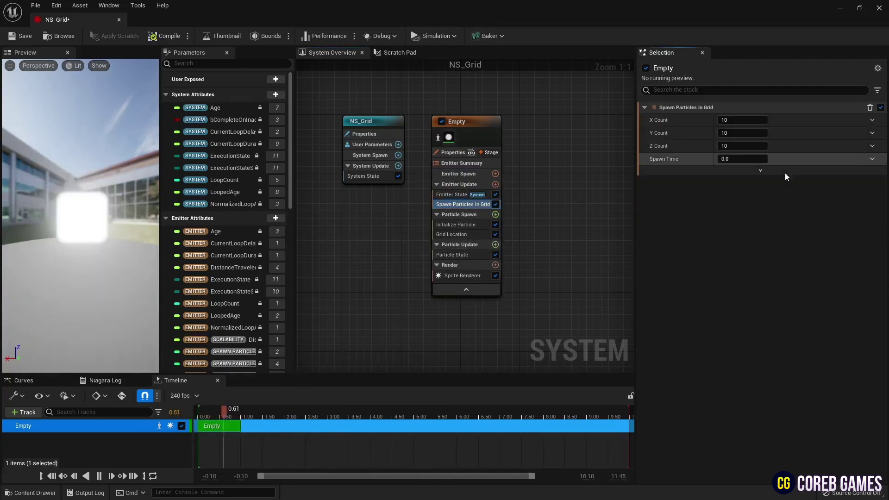
Set the X, Y and Z Count of the Spawn Particles in Grid module to 5 each
left_click(456, 234)
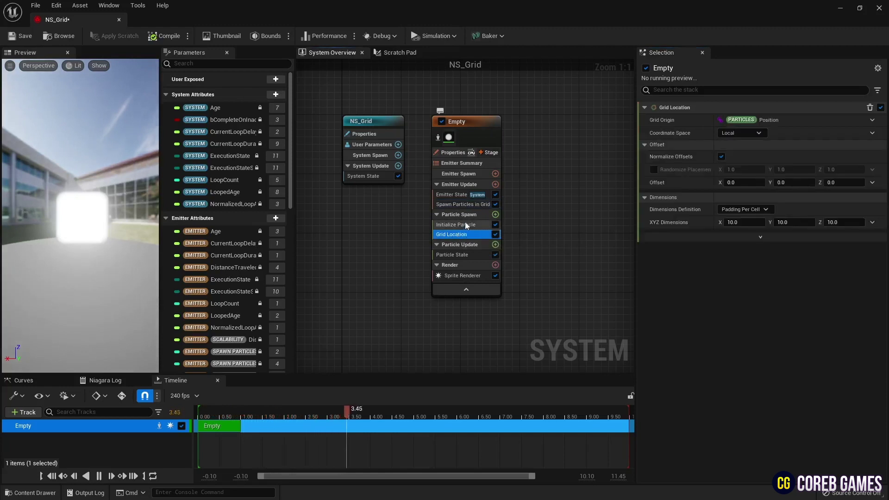
left_click(460, 204)
left_click_drag(118, 191, 99, 210)
left_click(758, 120)
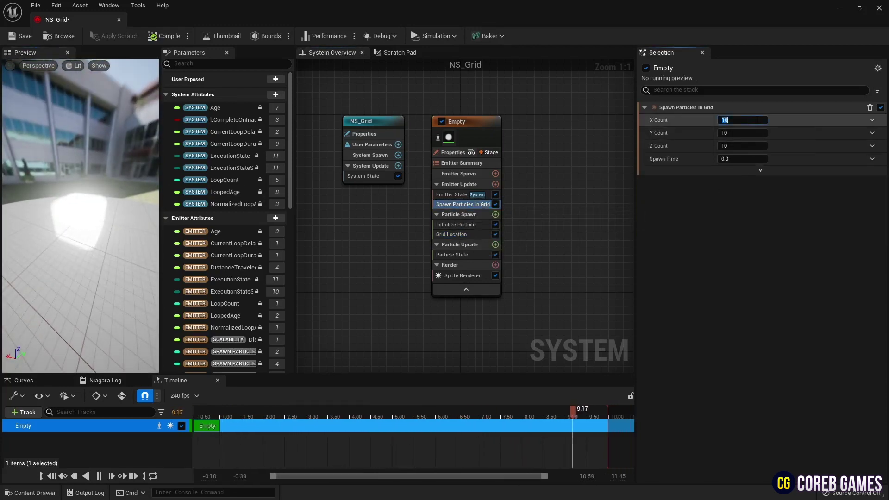
type("5")
key("Tab")
type("5")
key("Tab")
type("5")
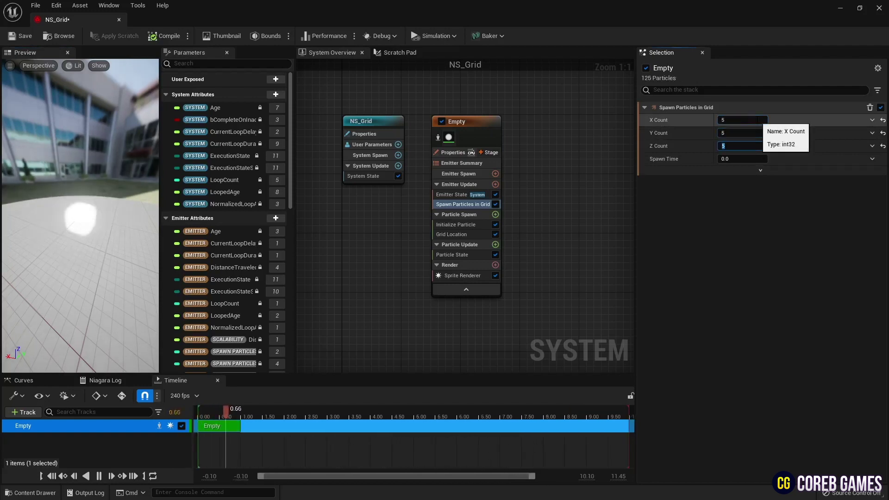
Set the Grid Location module's XYZ Dimensions to 40 on each axis and save the system
left_click(470, 235)
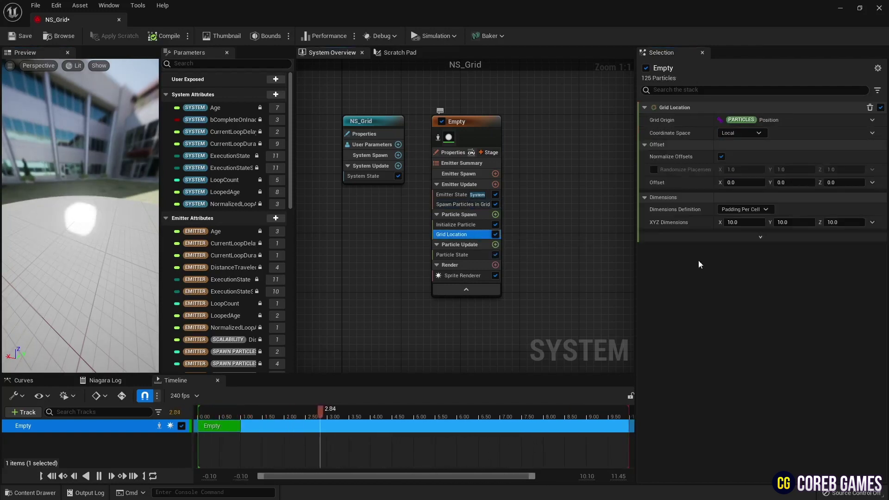
left_click(738, 223)
type("40")
key("Tab")
type("40")
key("Tab")
type("40")
key("Return")
left_click_drag(93, 231, 69, 218)
scroll(79, 222, "down", 3)
left_click_drag(92, 185, 110, 231)
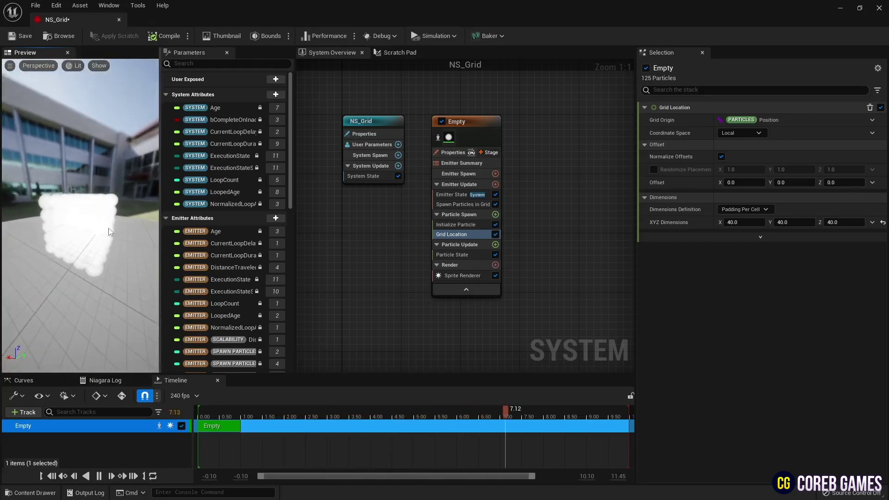
key("ctrl+s")
Add a Mesh Renderer to the Empty emitter and disable its Sprite Renderer
left_click(494, 265)
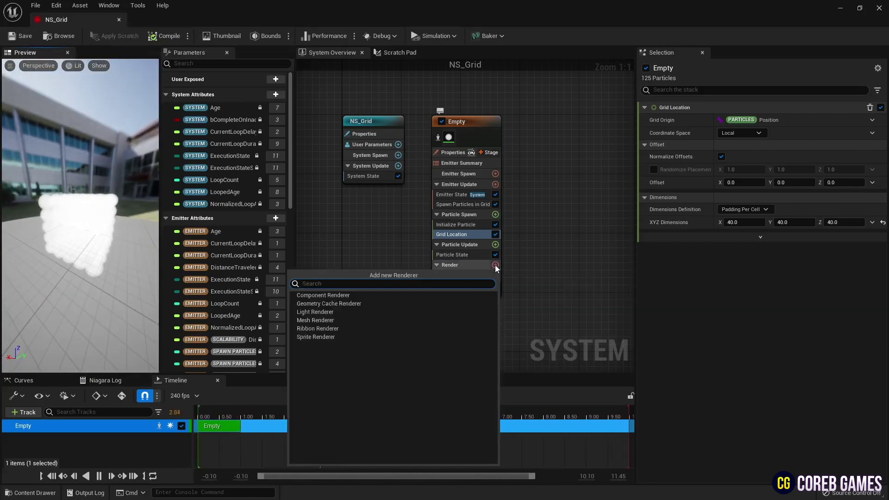
left_click(384, 320)
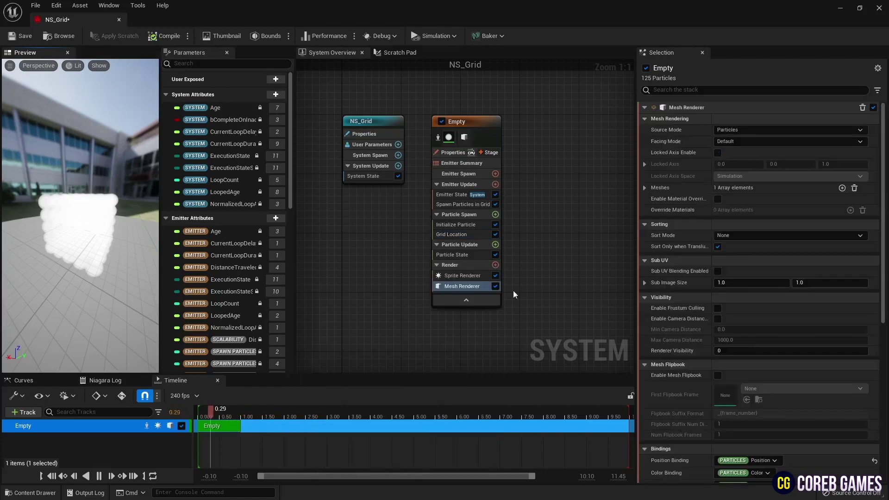
left_click(494, 276)
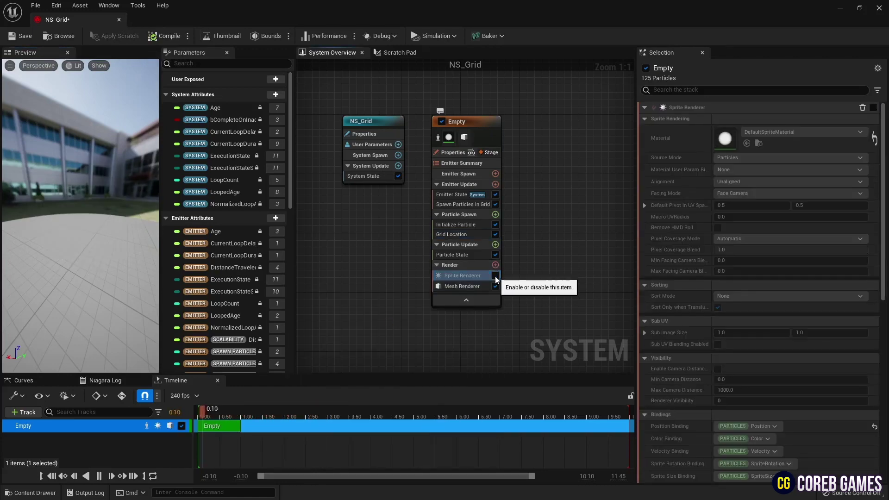
Assign the Cube static mesh to the first mesh entry of the Mesh Renderer
left_click(645, 188)
left_click(753, 201)
type("cube")
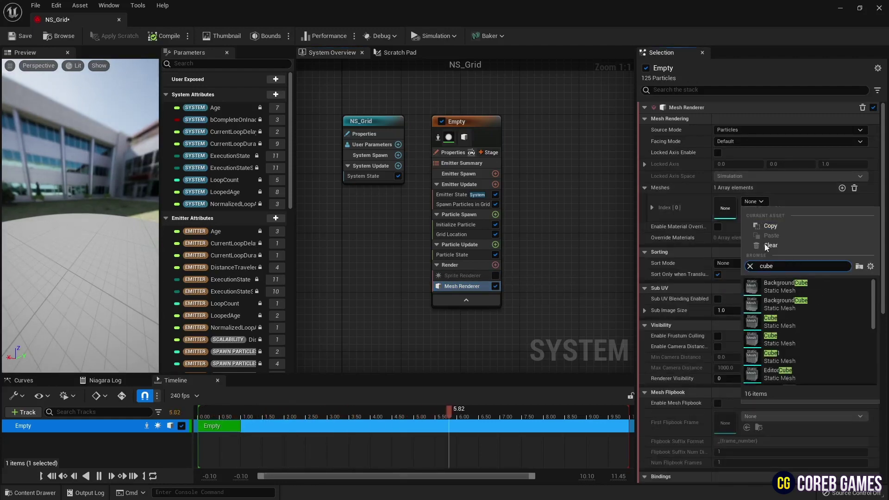
left_click(770, 340)
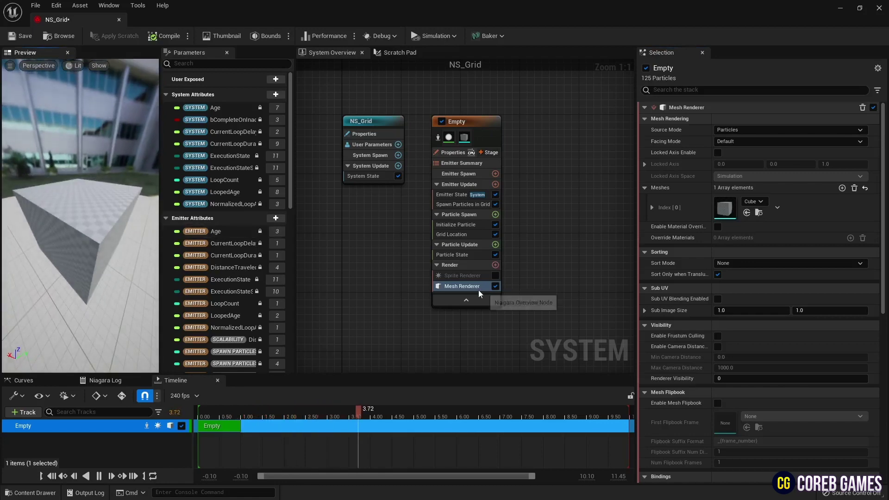
Set Initialize Particle's Mesh Scale Mode to Uniform with a Mesh Uniform Scale of 0.2, and save the system
left_click(456, 224)
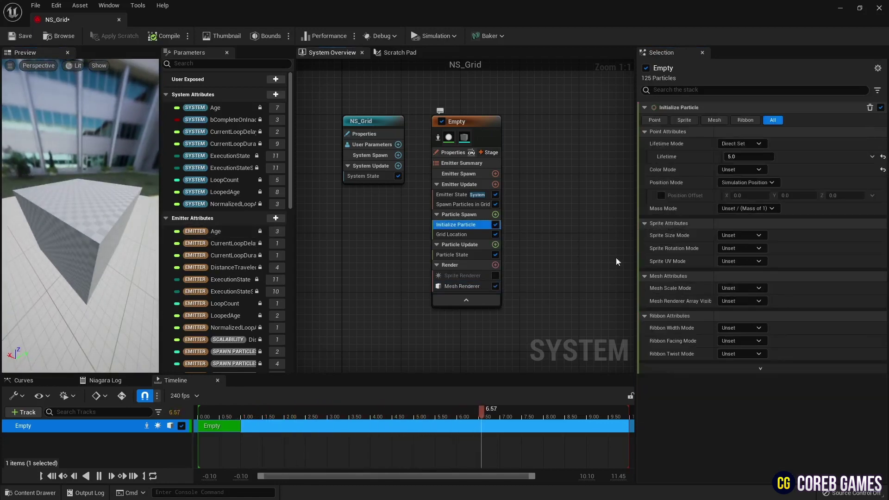
left_click(739, 288)
left_click(763, 310)
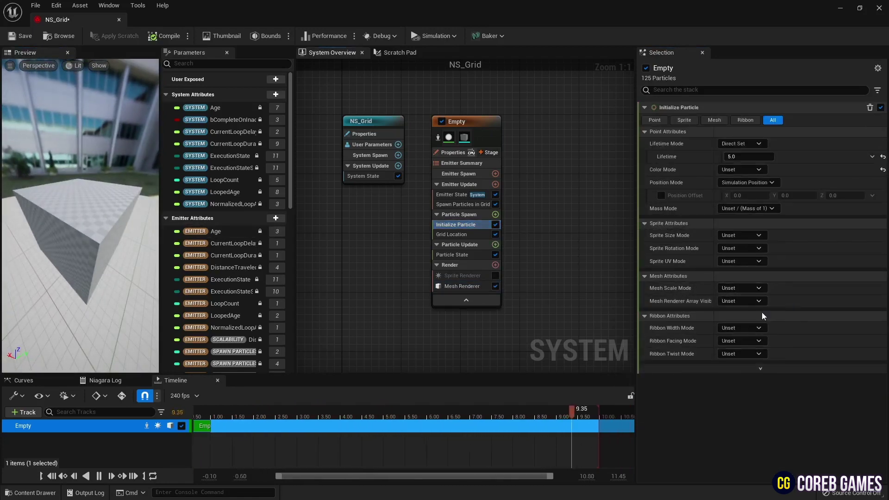
left_click(741, 301)
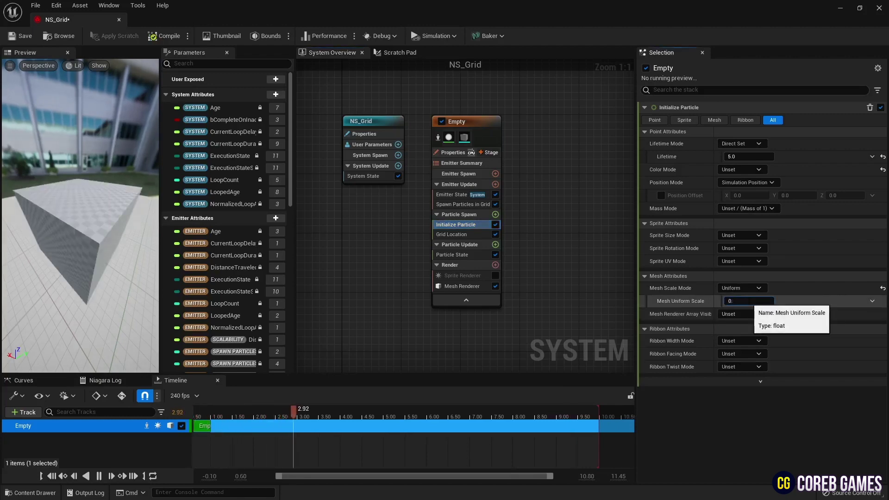
key("Return")
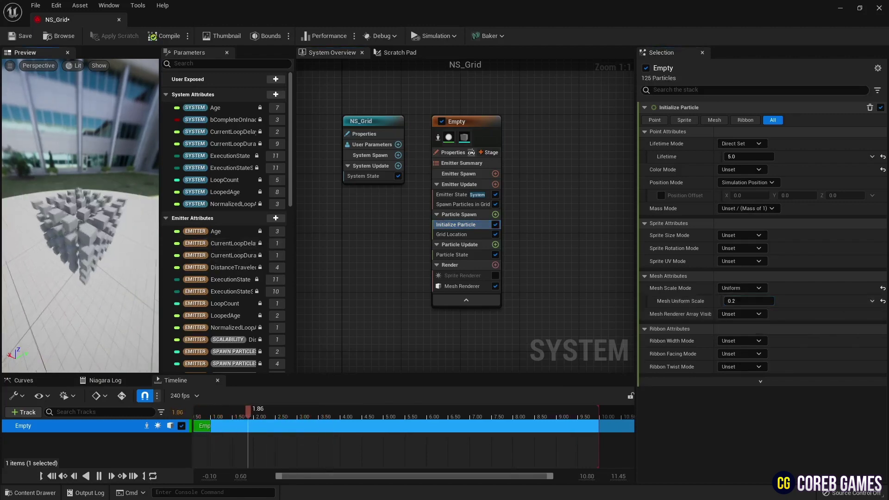
left_click_drag(101, 205, 101, 260)
scroll(100, 205, "down", 3)
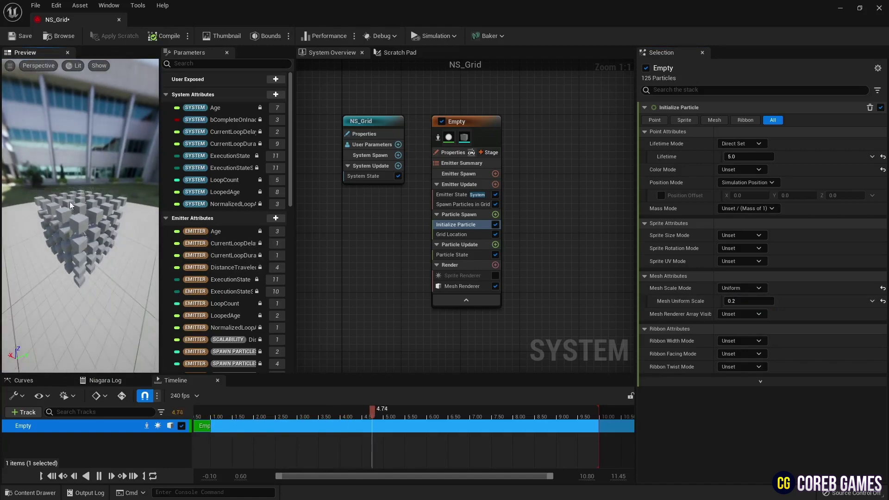
left_click(25, 38)
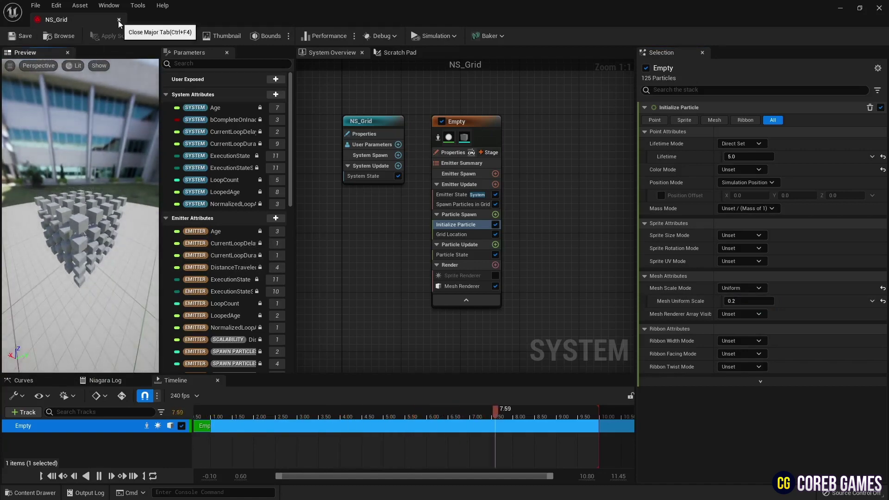
Shrink the Niagara editor window and create a material named M_CubeParticle in the Content folder
left_click(858, 8)
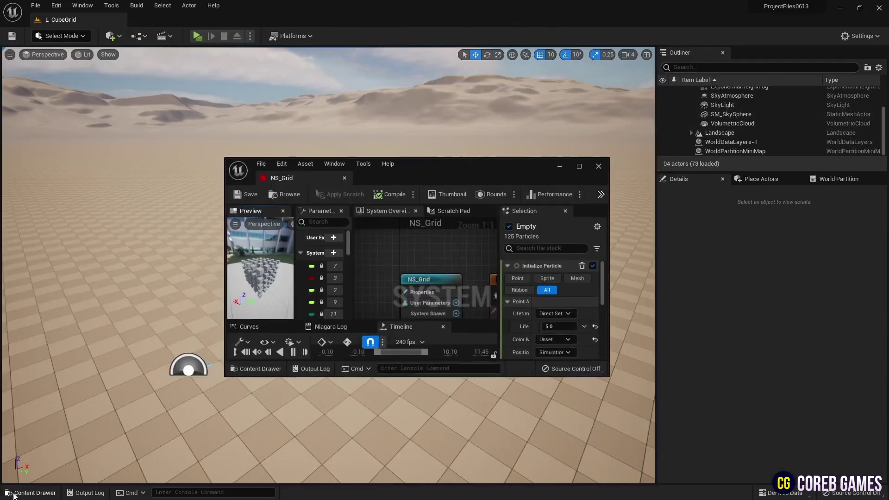
left_click(30, 492)
left_click_drag(492, 168, 475, 122)
right_click(599, 384)
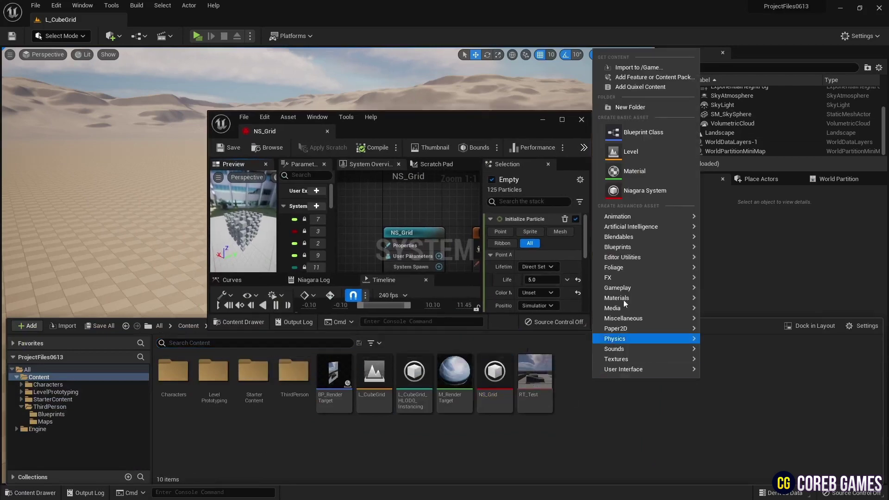
left_click(620, 167)
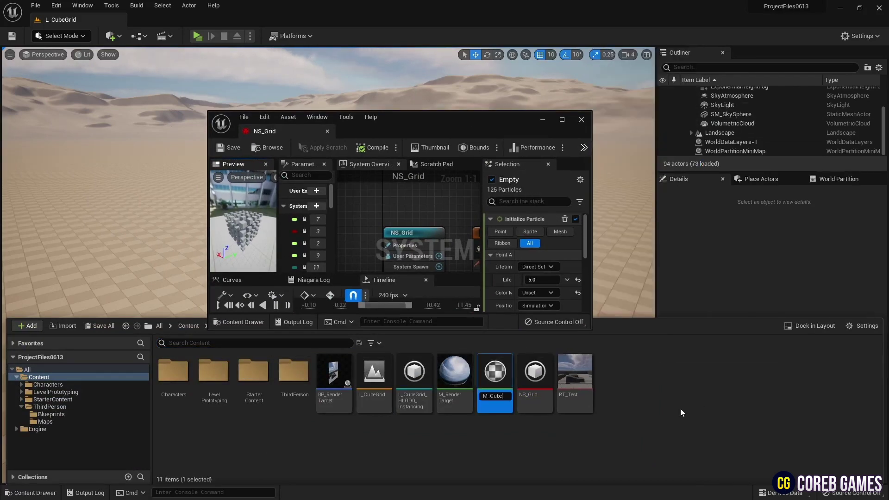
type("M_CubeParticle")
key("Return")
Open M_CubeParticle in a maximized editor and set its Blend Mode to Translucent
double_click(459, 379)
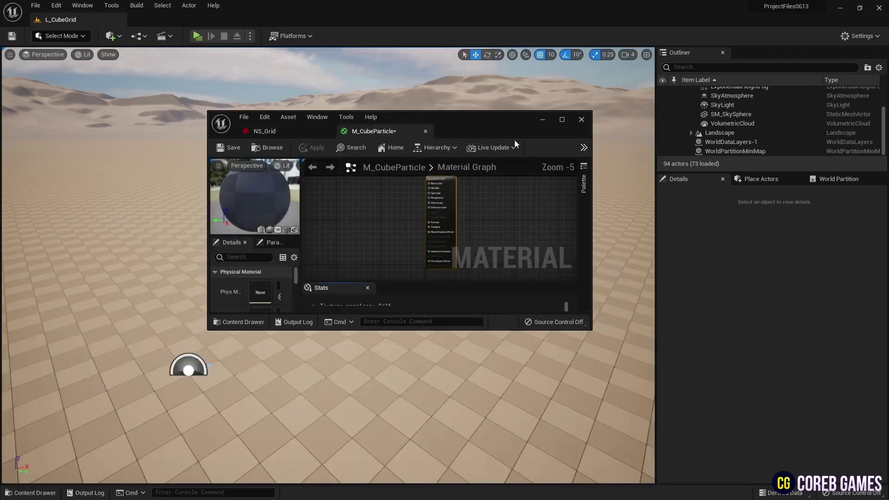
double_click(484, 134)
scroll(488, 238, "up", 5)
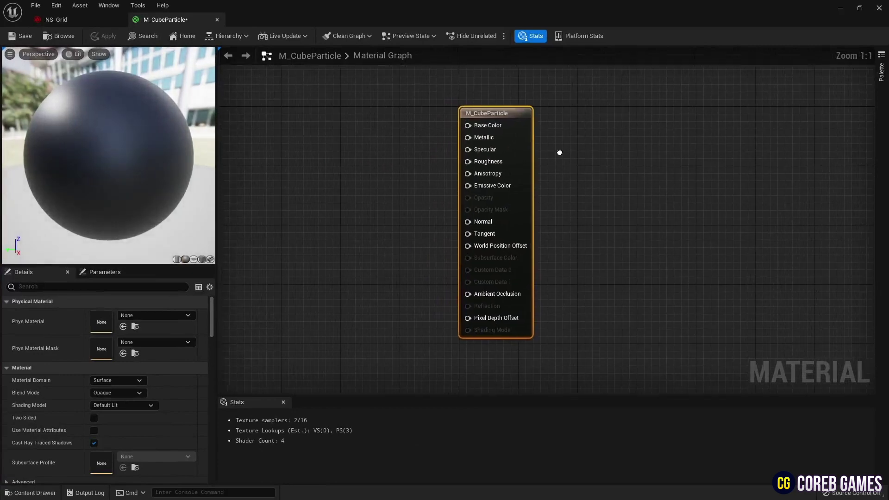
left_click(118, 392)
left_click(114, 421)
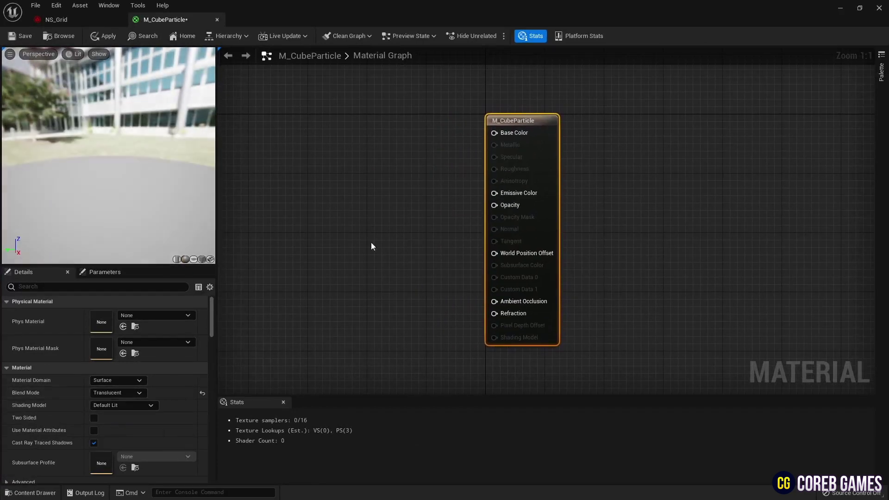
Add a Particle Color node beside the M_CubeParticle output node in the material graph
right_click(372, 117)
type("ParticleColor")
key("Return")
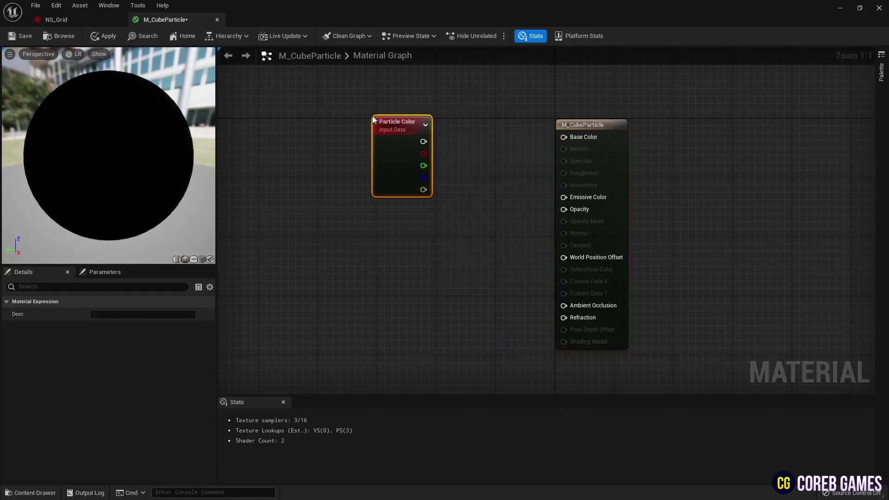
Place the Particle Color node closer to the output, wire its color to Emissive Color and its alpha to Opacity, and save
left_click_drag(373, 119, 408, 167)
left_click_drag(458, 188, 576, 198)
left_click_drag(458, 236, 579, 210)
left_click_drag(433, 172, 448, 172)
key("ctrl+s")
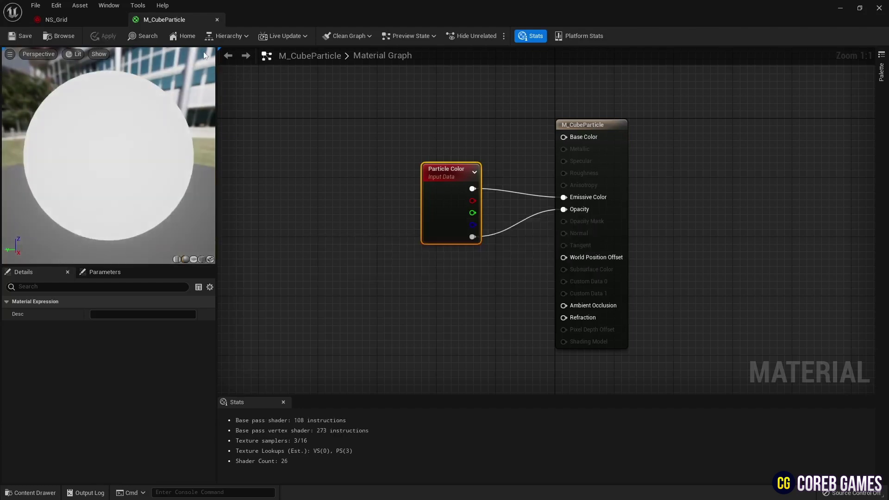
Close the material editor, enable material overrides on NS_Grid's Mesh Renderer, and add one Override Materials element
left_click(217, 20)
left_click(467, 285)
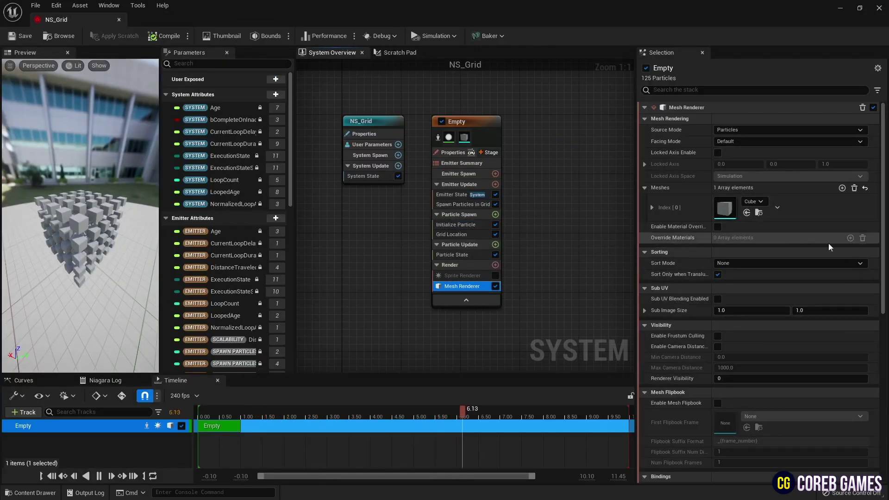
left_click(717, 227)
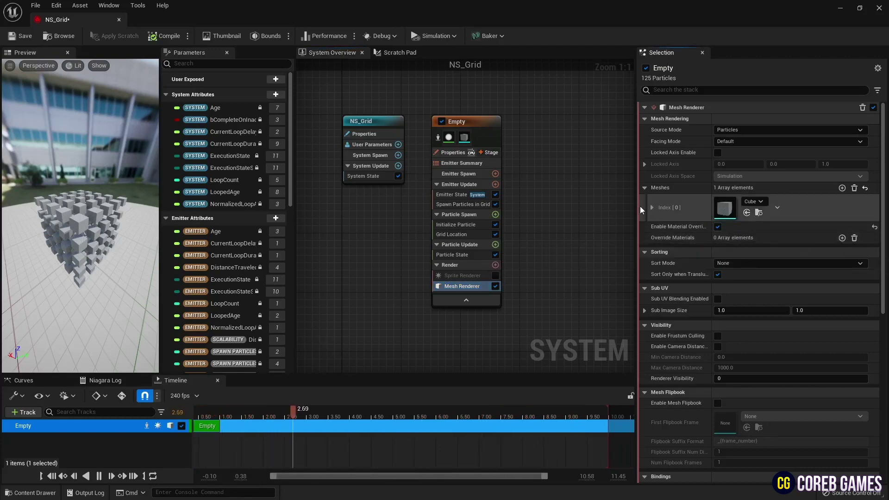
left_click_drag(636, 218, 611, 218)
left_click(842, 238)
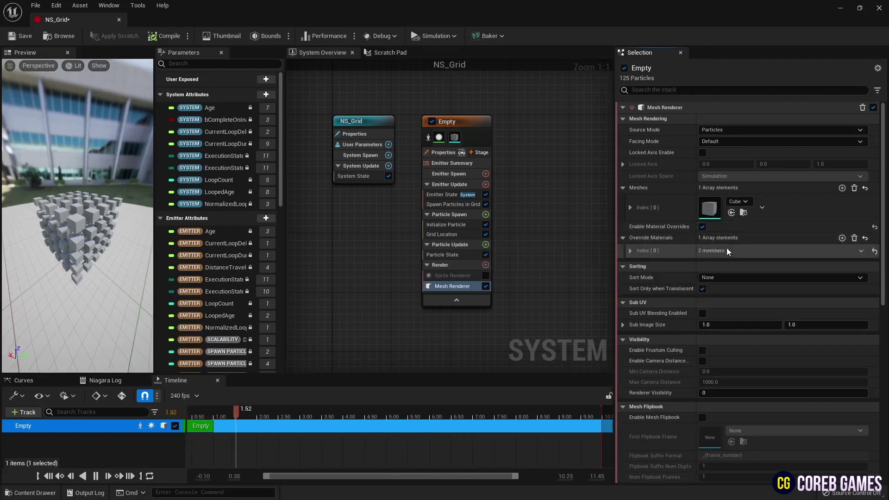
Set the Explicit Mat of the Override Materials element to M_CubeParticle and view the result in the preview
left_click(630, 251)
left_click(746, 270)
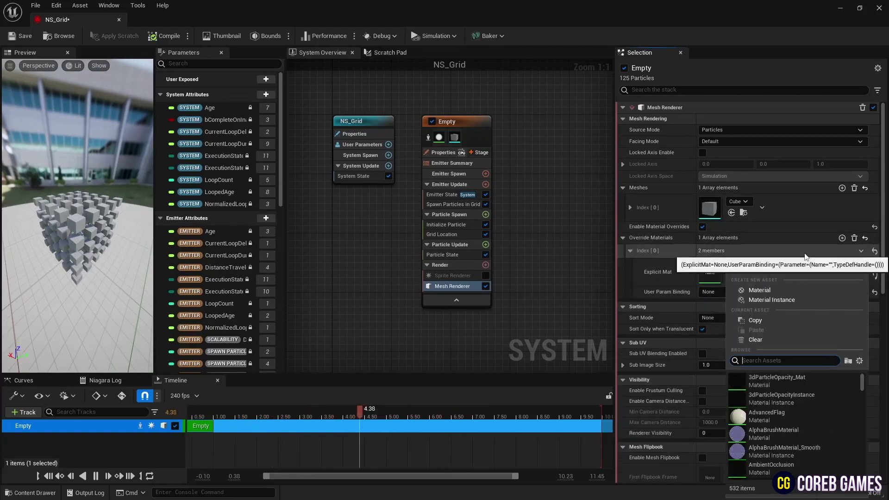
type("meshparti")
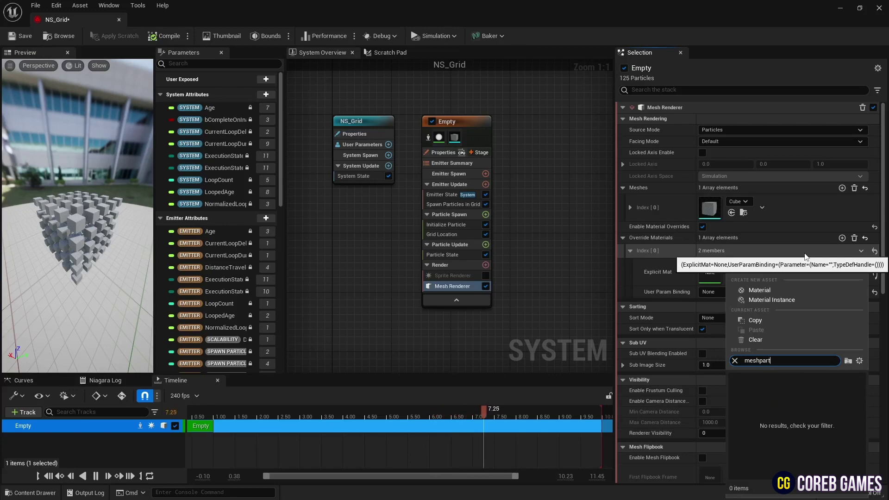
key("BackSpace")
type("cube")
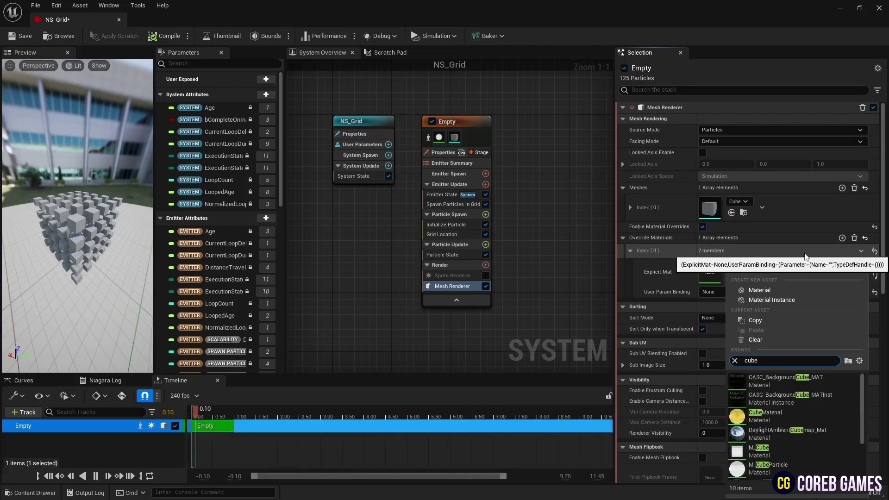
left_click(806, 466)
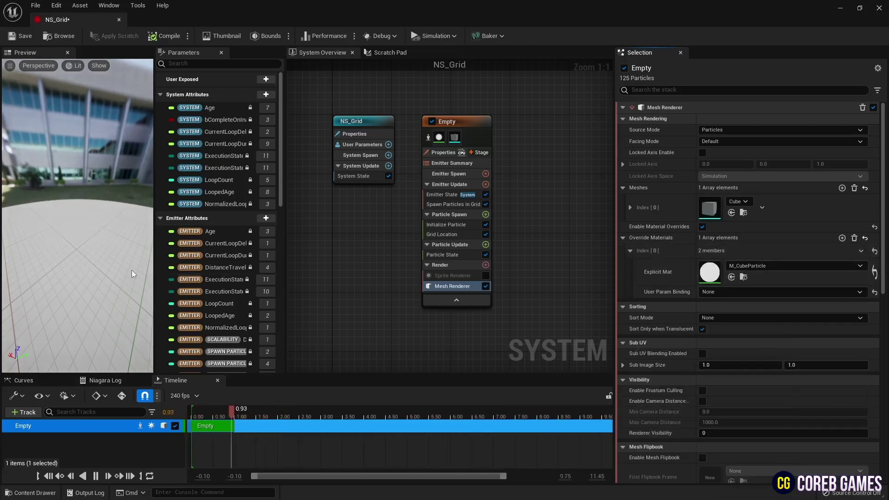
mouse_move(82, 253)
left_mouse_down()
mouse_move(99, 268)
mouse_move(79, 218)
mouse_move(88, 222)
mouse_move(83, 254)
left_mouse_up()
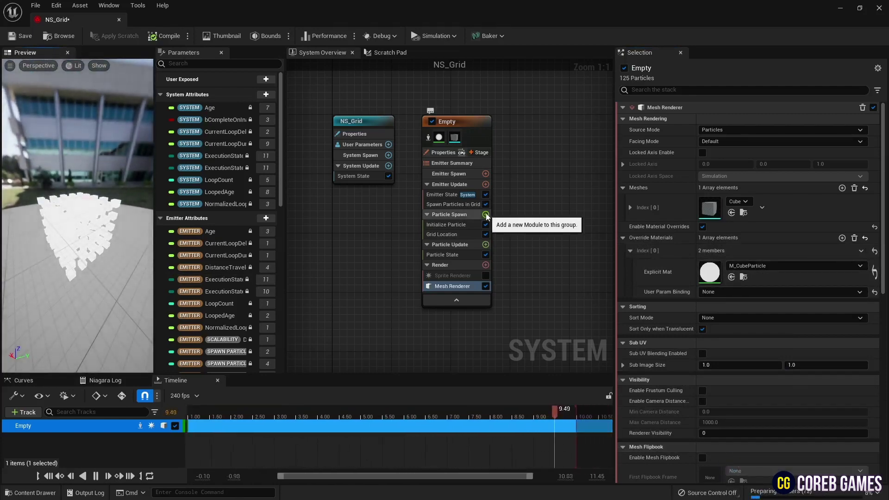
Add a New Scratch Pad Module to the emitter's Particle Spawn group
left_click(485, 215)
type("mo")
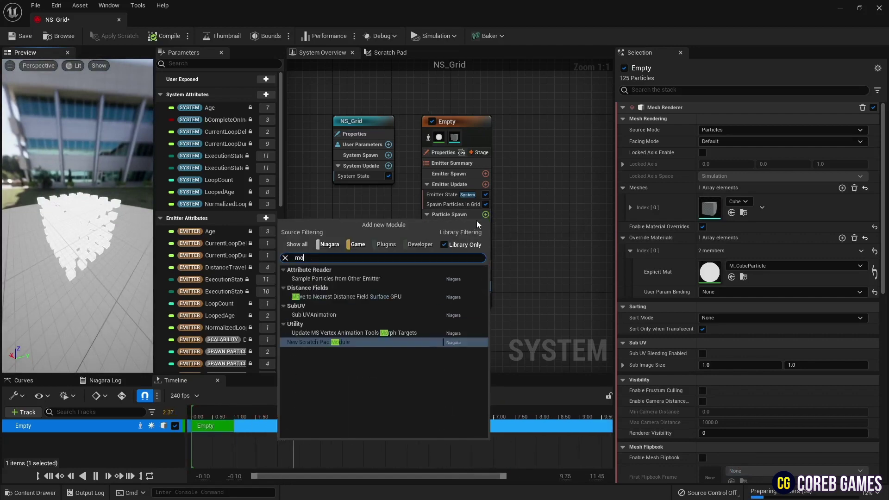
key("Return")
Reposition the InputMap and Map Get nodes and add the engine's ExecutionCount to Map Get
right_click_drag(512, 277, 513, 225)
scroll(476, 185, "up", 3)
right_click_drag(486, 184, 517, 199)
left_click_drag(492, 150, 407, 220)
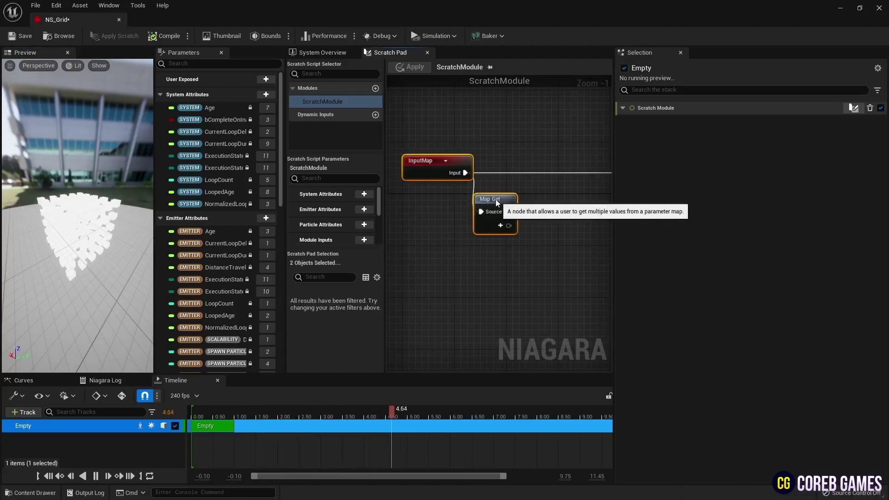
right_click_drag(546, 204, 513, 204)
left_click(475, 226)
type("ex")
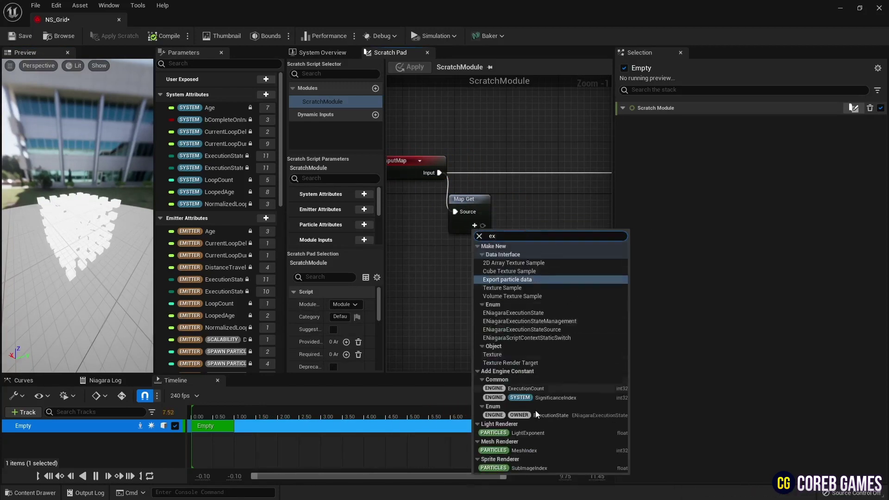
left_click(525, 387)
Create an Add node and connect ExecutionCount to its A input
right_click_drag(545, 223, 466, 193)
scroll(492, 206, "down", 2)
scroll(491, 206, "up", 2)
scroll(491, 206, "down", 1)
left_click_drag(446, 193, 481, 202)
key("a")
left_click(482, 201)
right_click_drag(457, 219, 482, 221)
left_click_drag(472, 195, 511, 215)
Convert the Add node's B input to int32, set it to 1, and move the node closer to Map Get
right_click(511, 225)
mouse_move(553, 253)
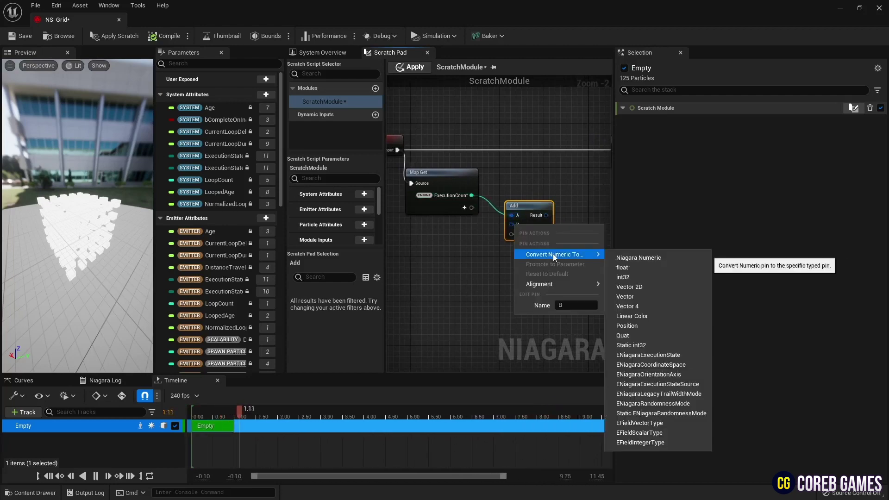
left_click(632, 277)
type("1")
left_click_drag(534, 203, 518, 202)
Add a Normalized Execution Index function node beside the Add node
right_click_drag(515, 172, 536, 152)
scroll(536, 151, "down", 2)
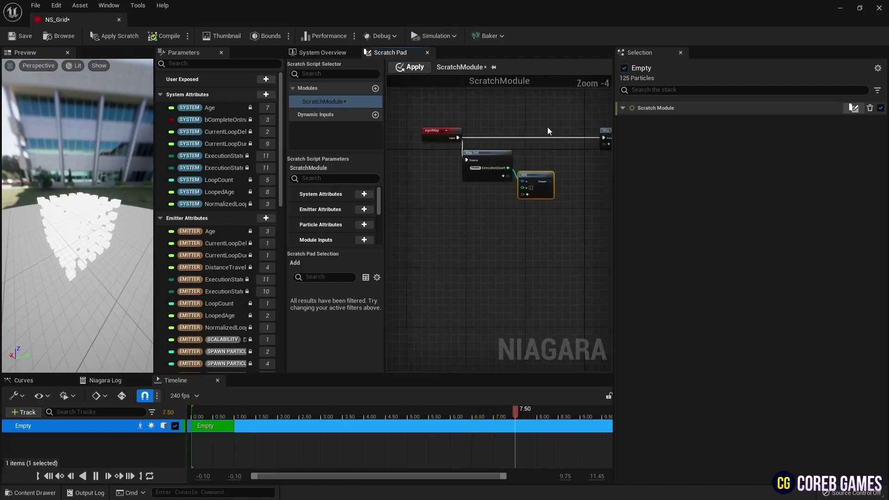
left_click_drag(537, 139, 451, 183)
left_click_drag(538, 176, 445, 180)
right_click(479, 160)
type("normali")
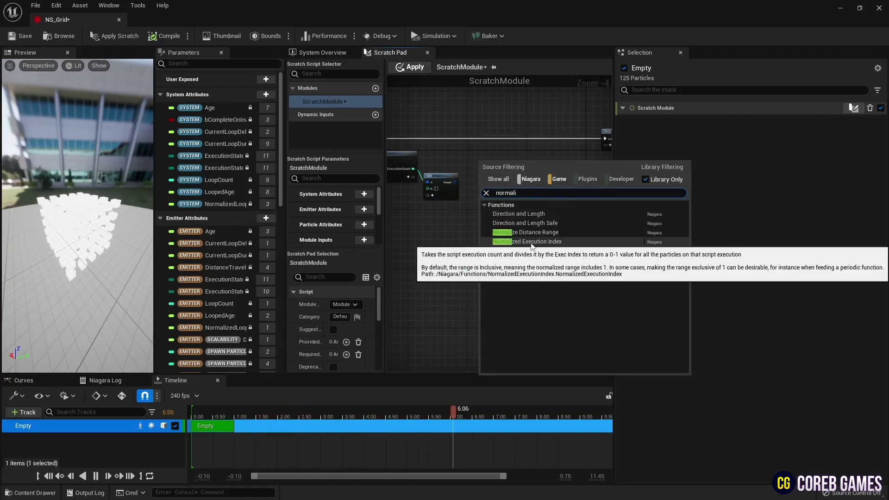
left_click(526, 241)
Switch the Normalized Execution Index node to script version 1.0 and move it next to the Add node
scroll(500, 182, "up", 2)
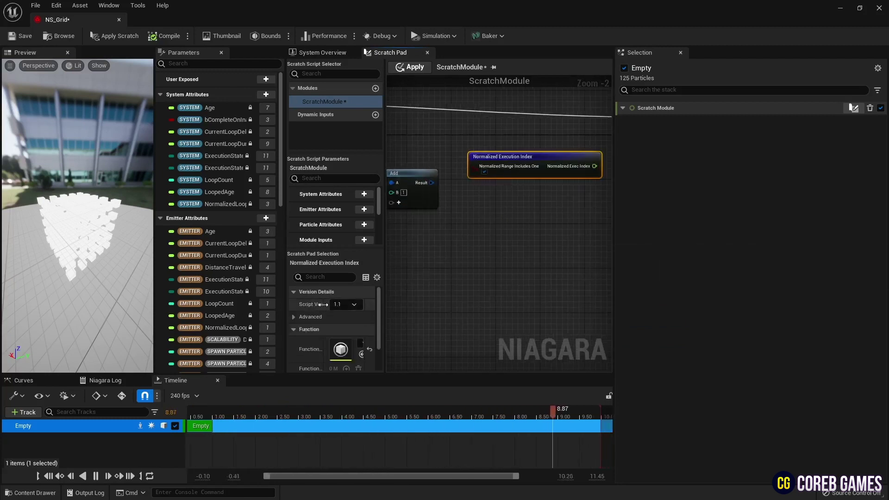
left_click(342, 305)
left_click(350, 319)
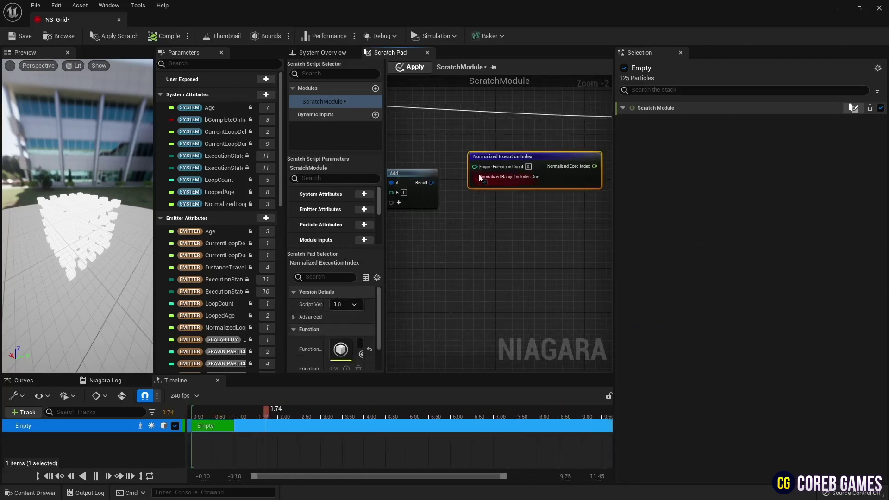
right_click_drag(480, 204, 502, 209)
left_click_drag(526, 163, 514, 179)
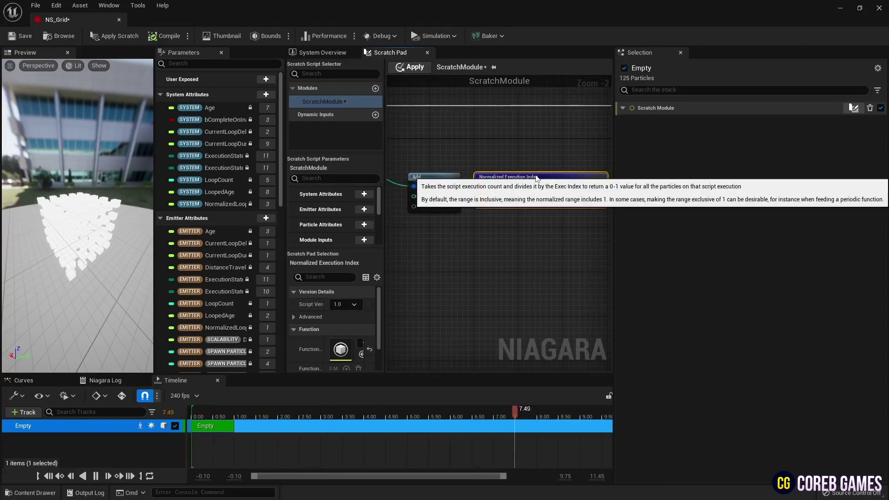
Create a float particle attribute in the scratch module's parameters
right_click_drag(511, 137, 386, 147)
right_click_drag(460, 153, 405, 157)
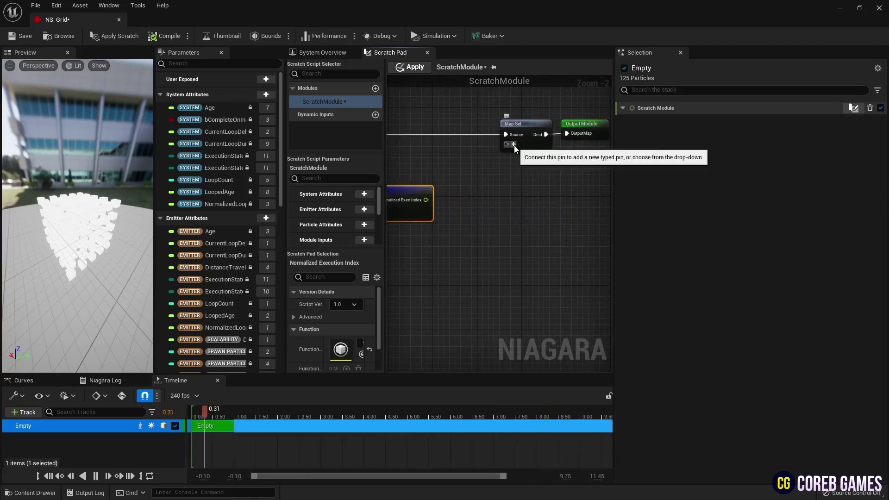
left_click(514, 144)
left_click(472, 201)
left_click(363, 225)
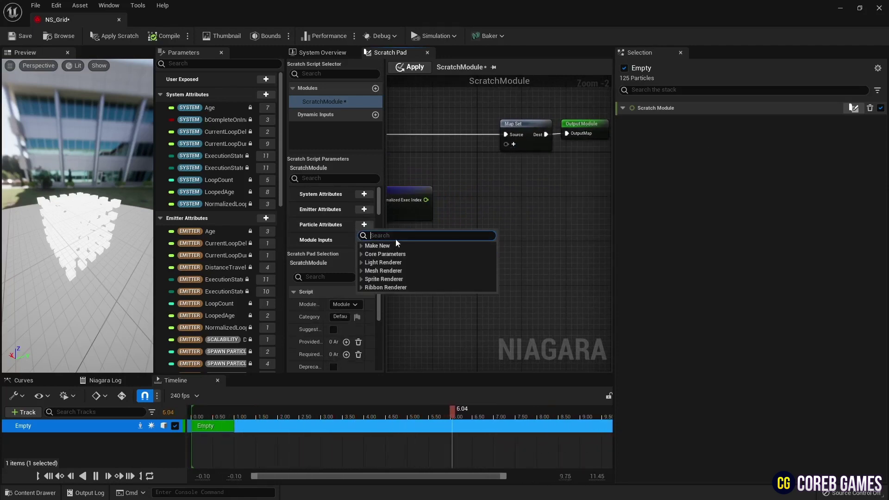
type("fl")
key("Return")
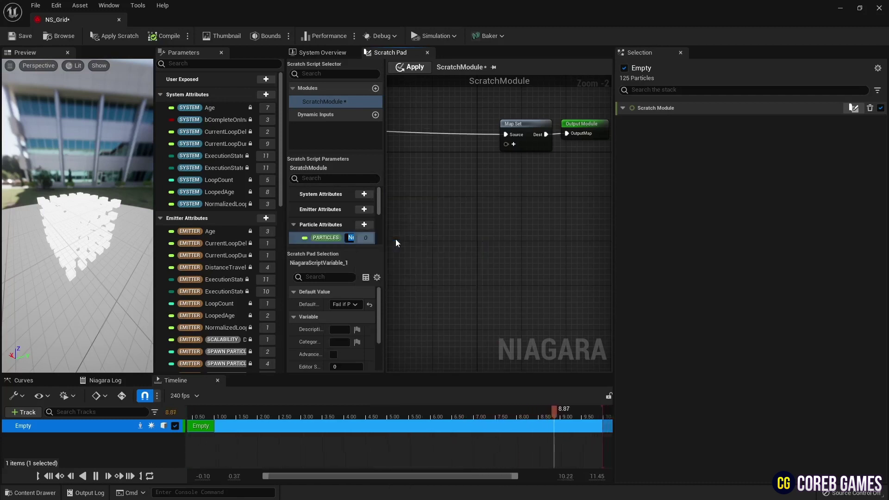
Widen the scratch parameter list and rename the float particle attribute to NormalizeExecIndex
type("N")
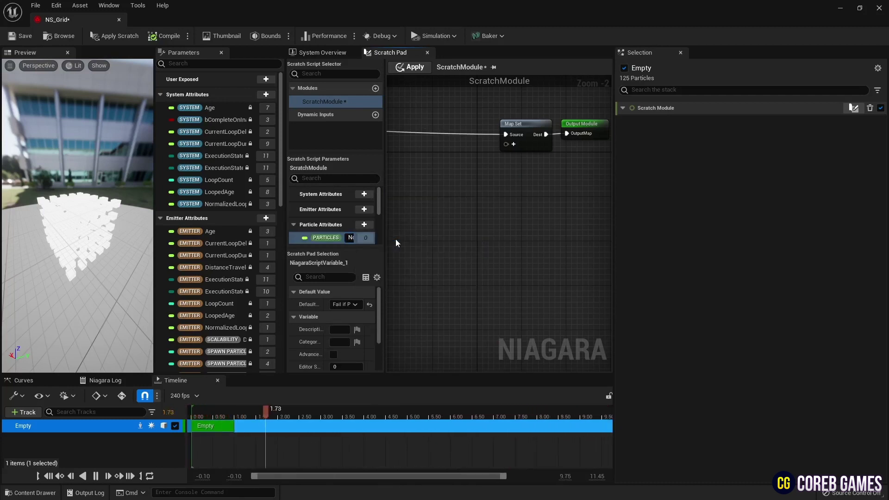
left_click_drag(386, 225, 423, 225)
right_click(346, 238)
left_click(403, 275)
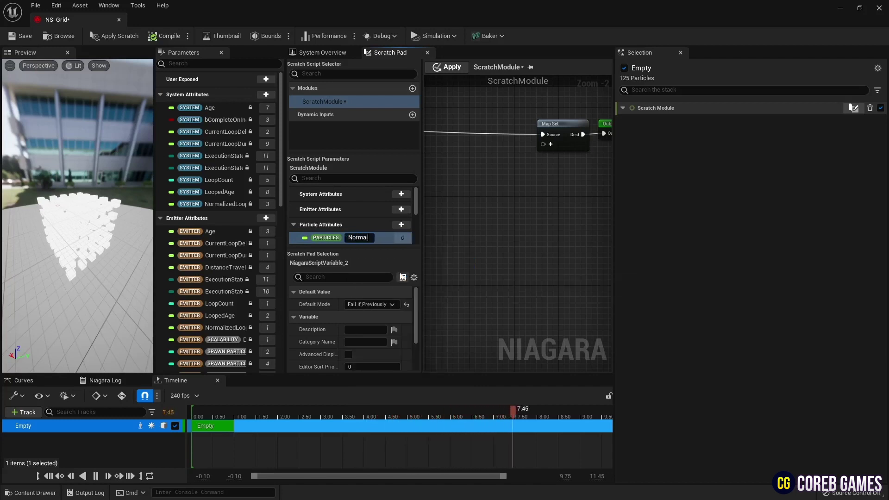
type("ExecIn")
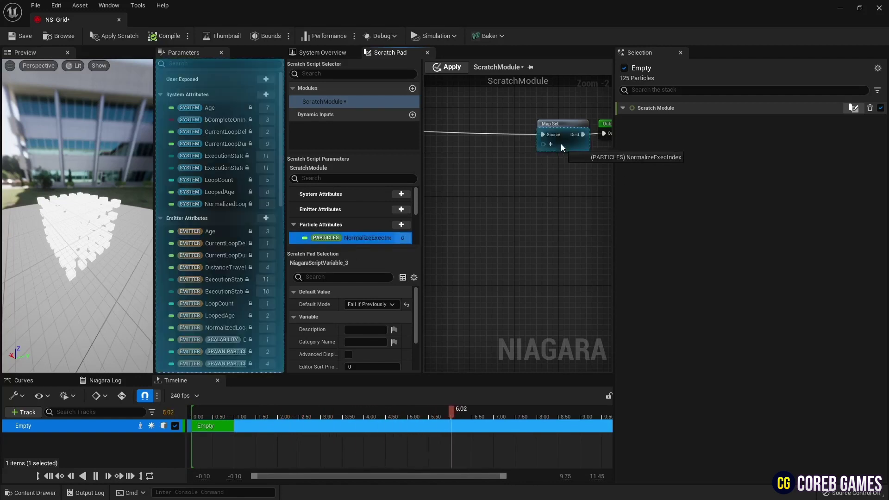
Add NormalizeExecIndex to the Map Set node and connect the Normalized Execution Index output to it
left_click_drag(560, 147, 560, 147)
right_click_drag(566, 187, 522, 203)
scroll(523, 152, "up", 2)
scroll(532, 152, "down", 3)
left_click_drag(482, 205, 558, 159)
Move Map Set closer to the function node and the Output Module farther away to free space between them
right_click_drag(554, 209, 551, 188)
scroll(547, 187, "down", 1)
left_click_drag(564, 137, 513, 138)
right_click_drag(532, 232, 426, 231)
left_click_drag(467, 157, 610, 157)
Insert a reroute point on the wire after Map Set and branch a Map Get node from it
scroll(498, 198, "down", 1)
mouse_move(498, 198)
right_mouse_down()
mouse_move(546, 197)
mouse_move(498, 205)
right_mouse_up()
scroll(498, 205, "up", 1)
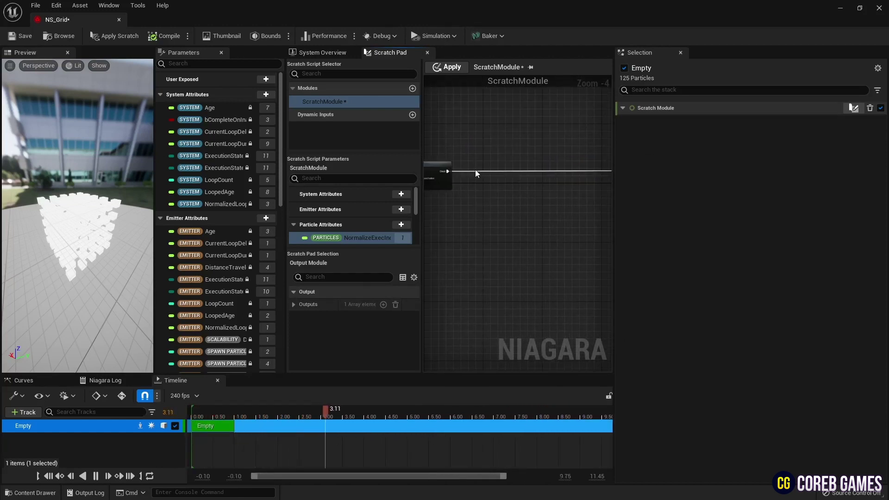
double_click(474, 171)
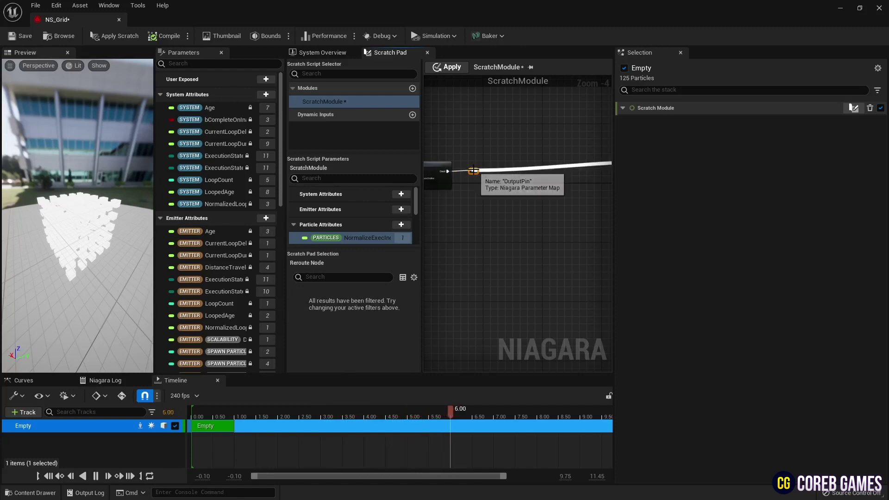
type("get")
left_click_drag(472, 171, 515, 200)
left_click(534, 250)
Add a second Map Set node and place it just before the Output Module node
right_click_drag(597, 195, 532, 203)
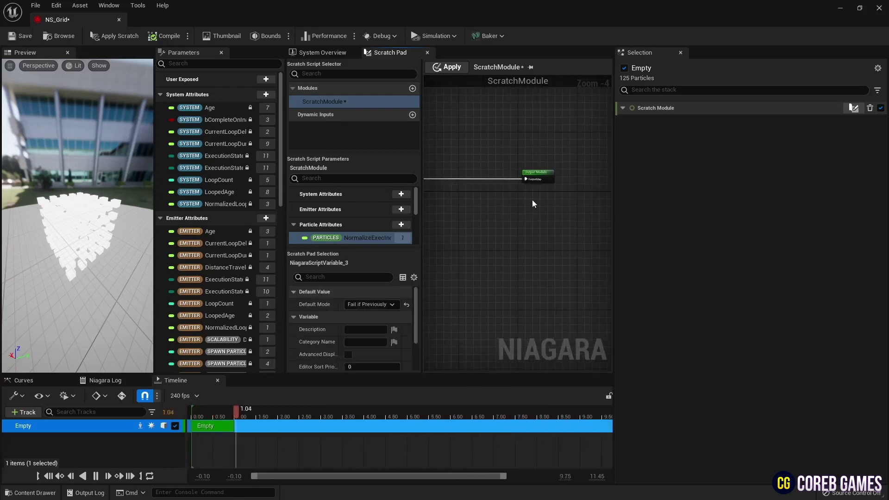
right_click(506, 188)
type("map set")
left_click(546, 228)
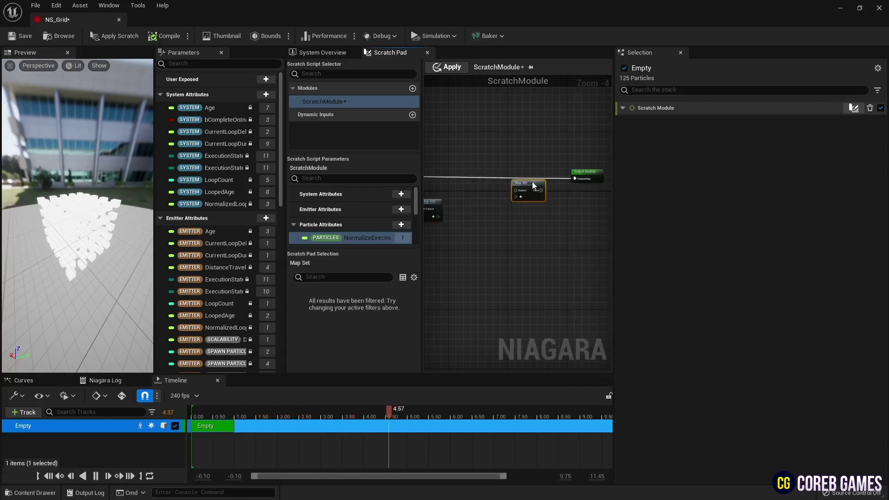
left_click_drag(534, 183, 557, 180)
Move the second Map Get node near the reroute point and add a Curve for Colors input and the NormalizeExecIndex attribute to it
right_click_drag(498, 226, 563, 212)
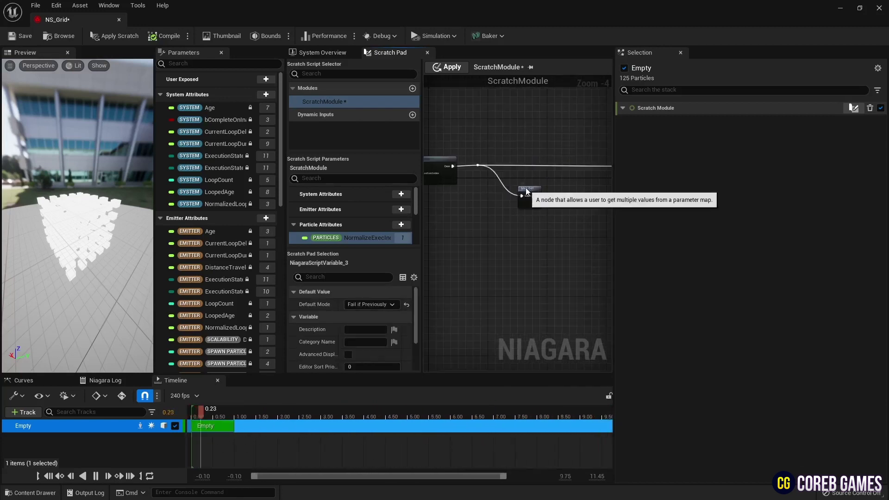
left_click_drag(526, 187, 504, 191)
scroll(534, 226, "up", 1)
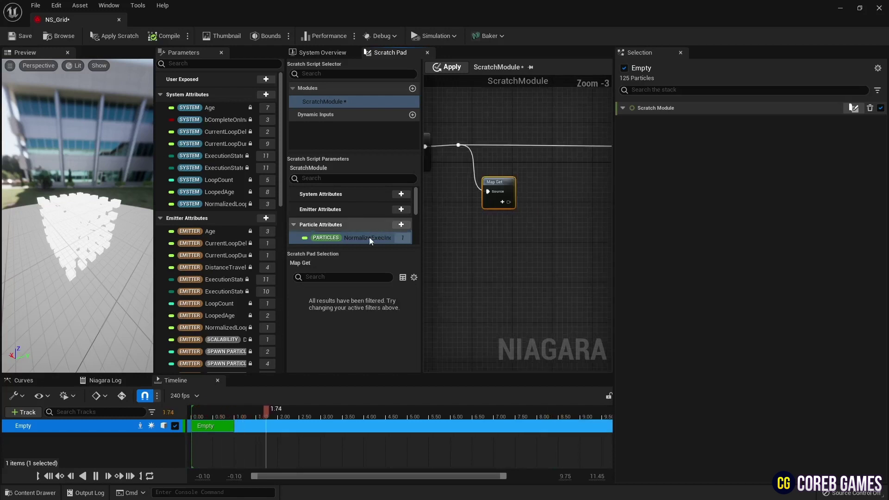
left_click(502, 203)
type("cur")
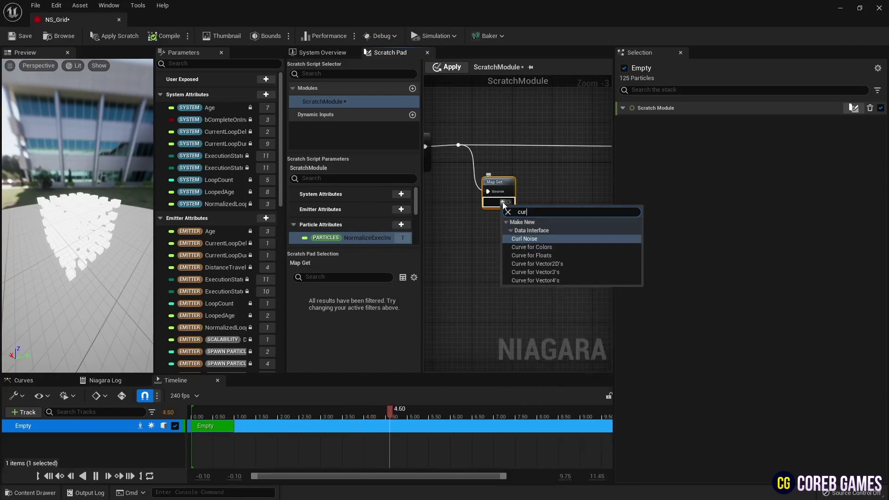
left_click(554, 248)
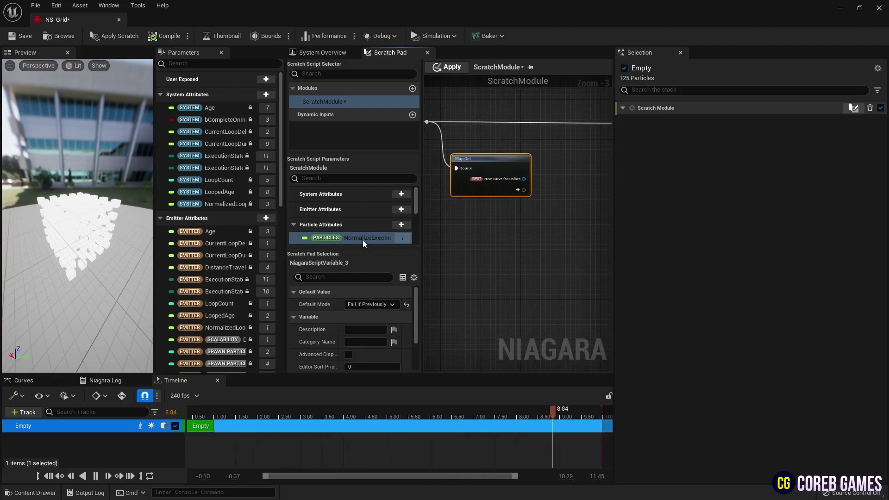
left_click_drag(363, 240, 495, 187)
Create a Frac node fed by the NormalizeExecIndex output of the second Map Get node
right_click_drag(554, 216, 525, 214)
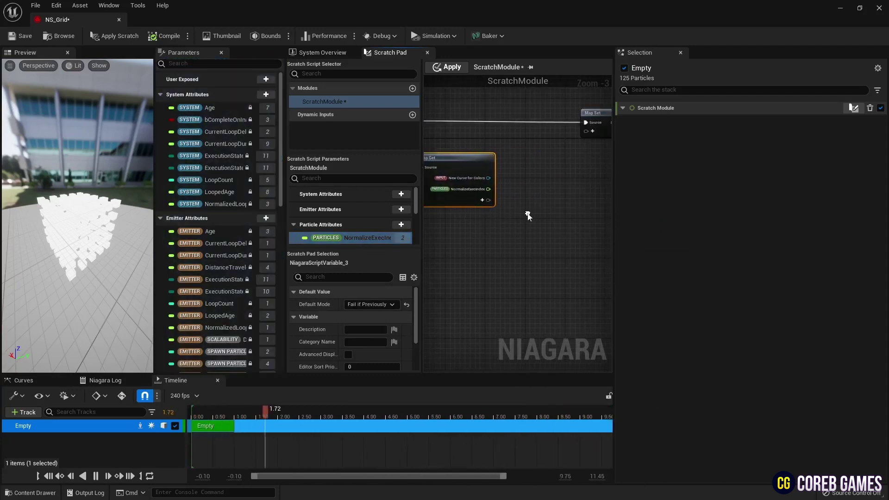
left_click_drag(488, 189, 514, 200)
type("fr")
left_click(540, 315)
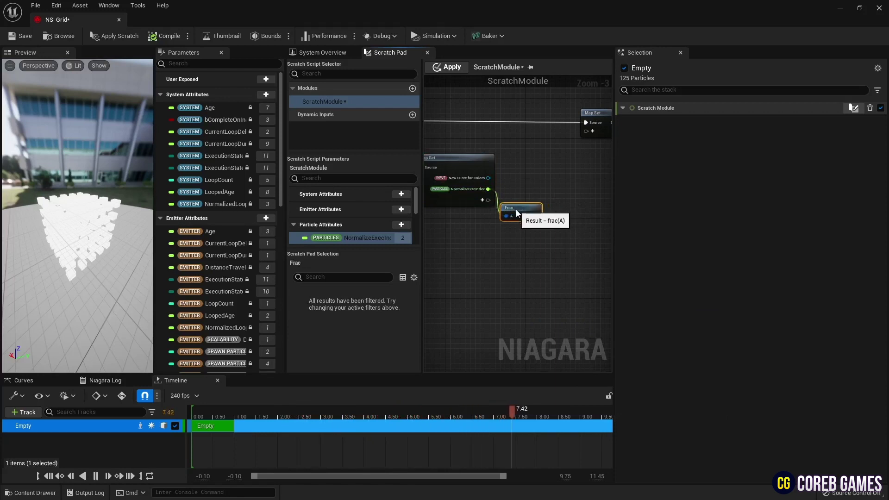
Create a Sample Color Curve node from the New Curve for Colors output and feed the Frac result into its X input
left_click_drag(488, 177, 534, 182)
type("sam")
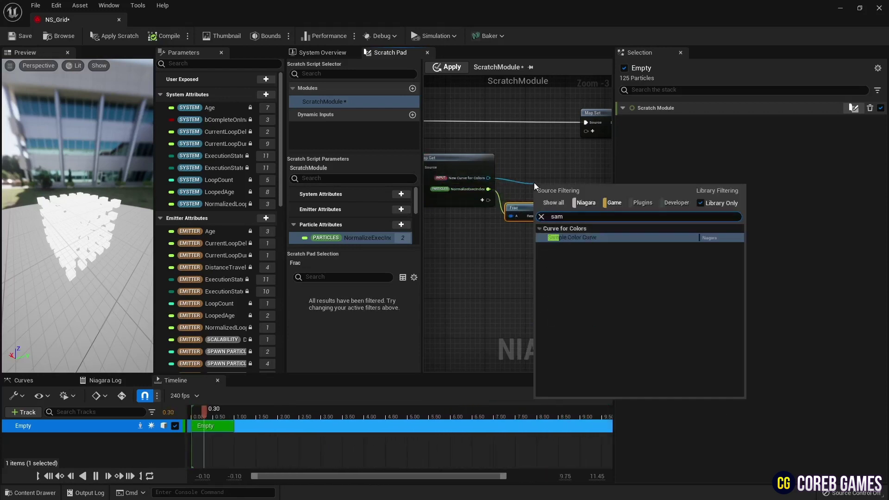
key("Return")
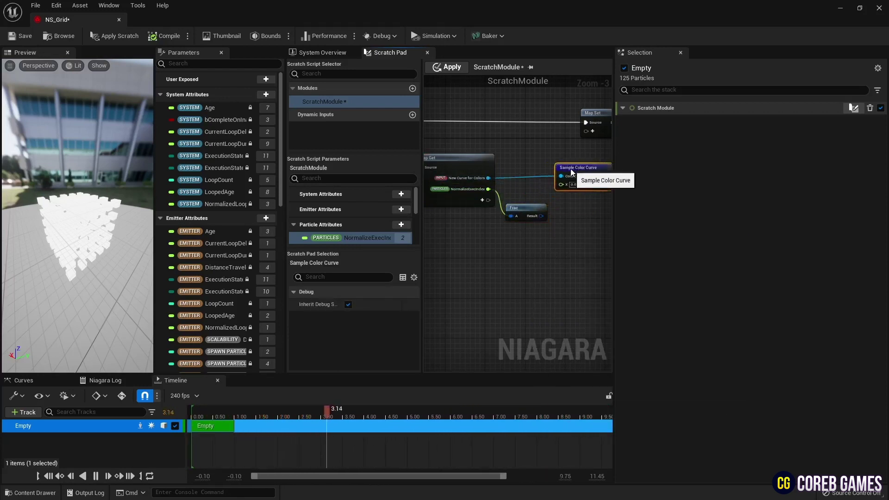
left_click(540, 216)
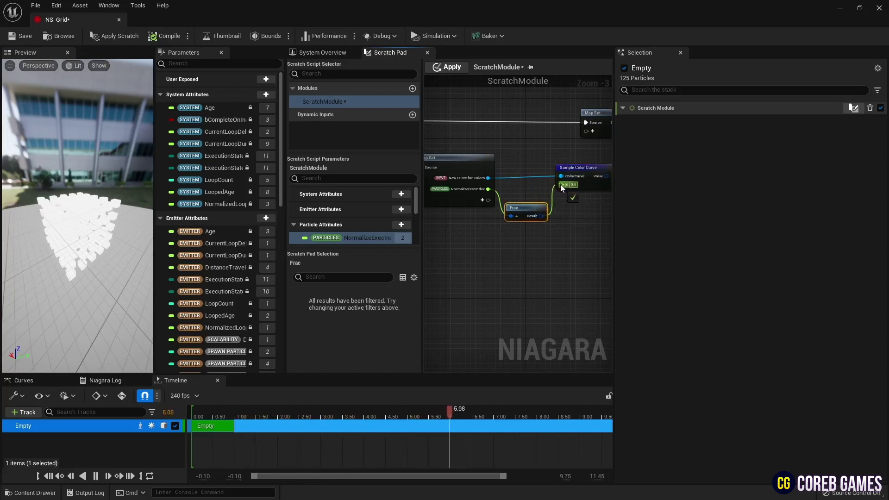
left_click_drag(561, 187, 561, 186)
left_click_drag(573, 171, 568, 176)
right_click_drag(578, 229, 497, 247)
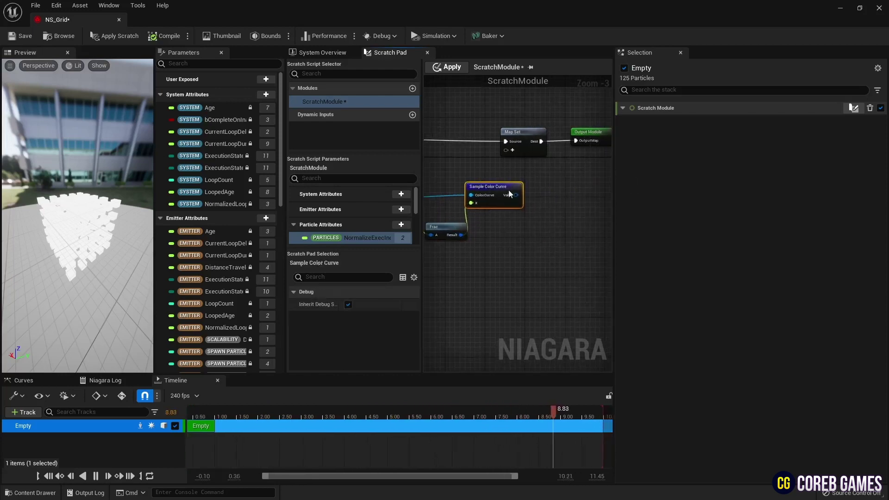
Add the PARTICLES Color parameter to the second Map Set node and connect the Sample Color Curve value to it
left_click(512, 150)
type("color")
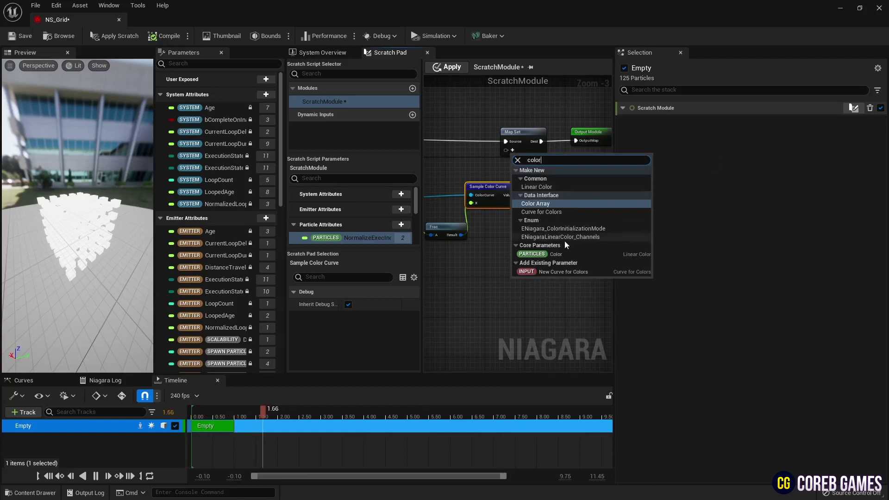
left_click(558, 254)
left_click_drag(512, 196, 506, 150)
right_click_drag(557, 179, 572, 182)
scroll(572, 182, "down", 2)
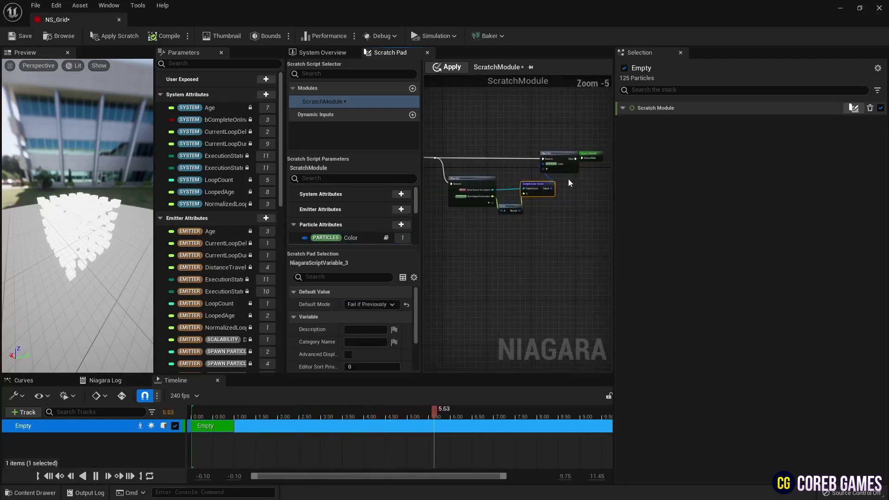
Shift the second Map Get, Frac and Sample Color Curve nodes slightly together and apply the scratch module
left_click_drag(489, 218, 490, 216)
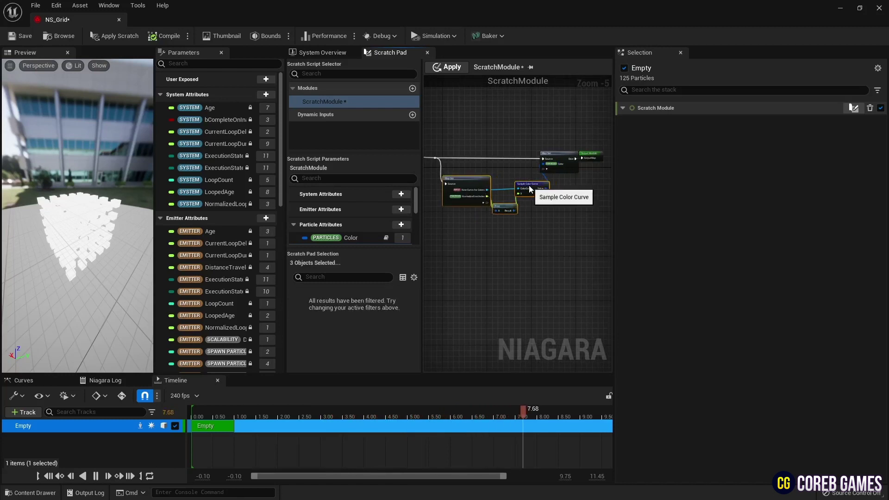
right_click_drag(500, 167, 540, 171)
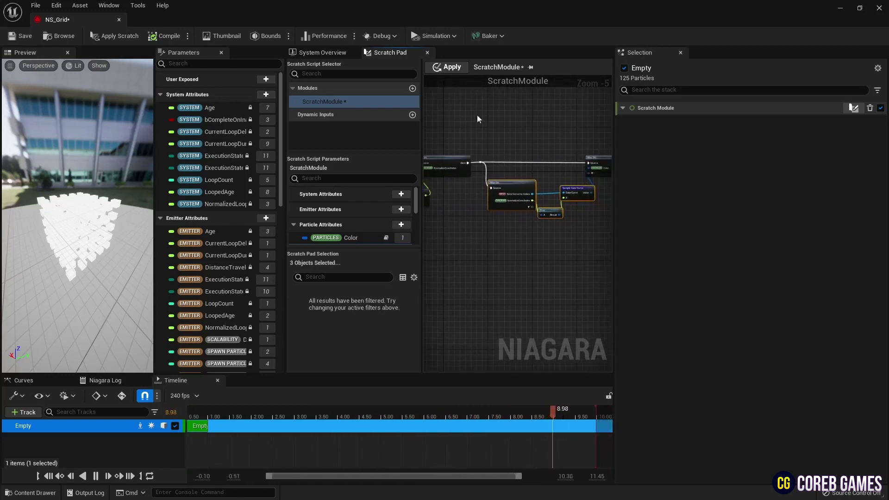
left_click(451, 68)
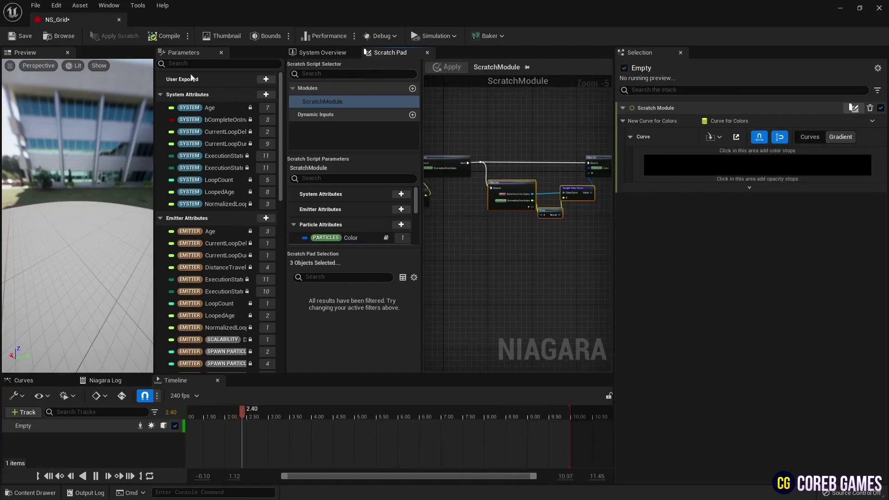
In the system overview, give the Scratch Module's color gradient an opacity stop at its start and a blue color stop near the start
left_click(319, 52)
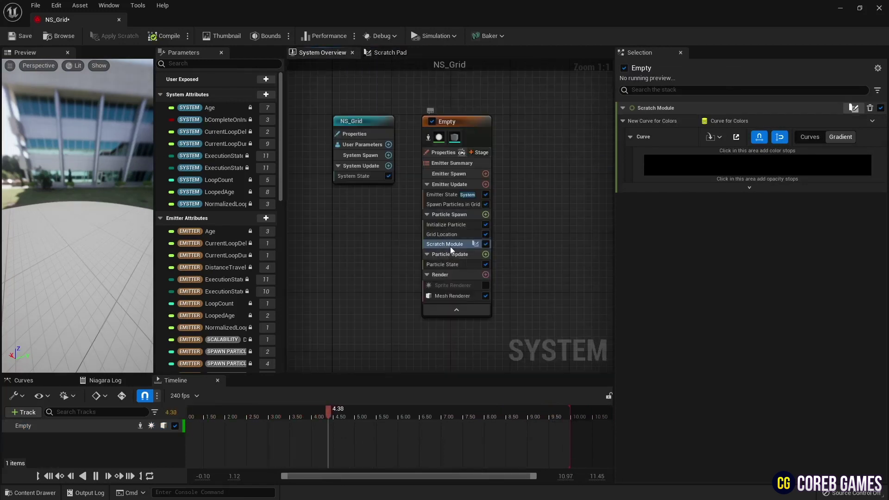
left_click(644, 177)
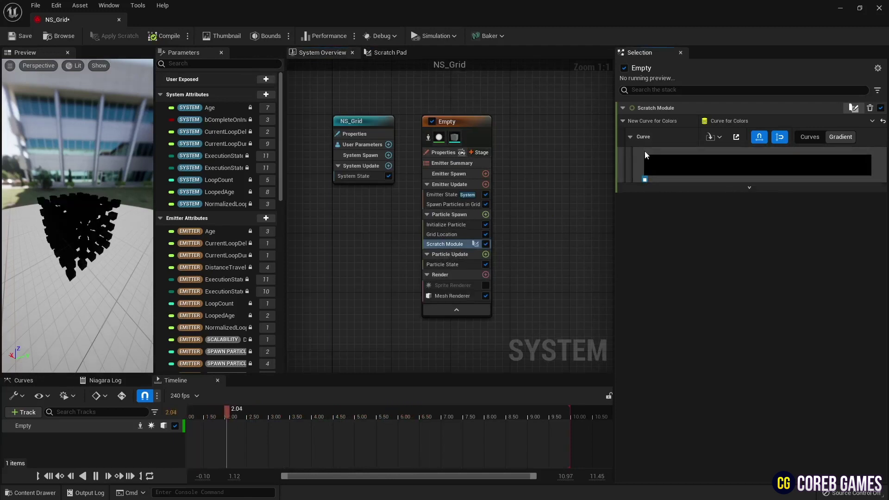
left_click(674, 151)
double_click(674, 151)
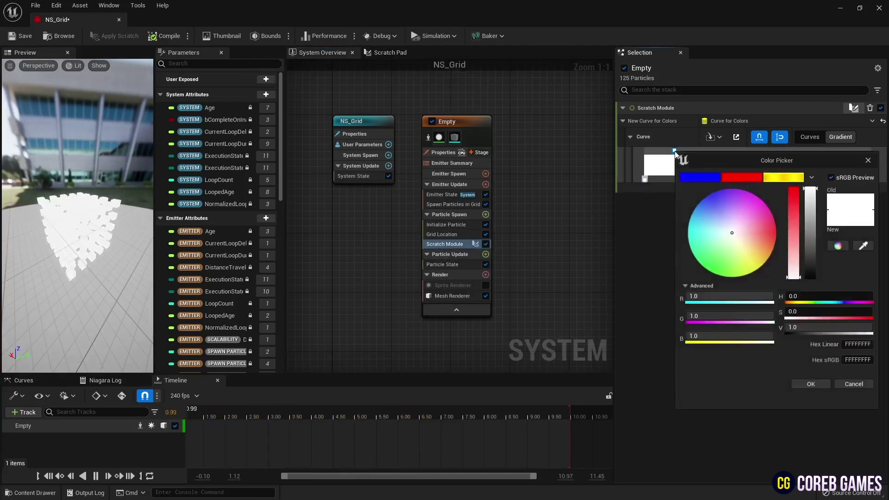
left_click(709, 177)
left_click(810, 383)
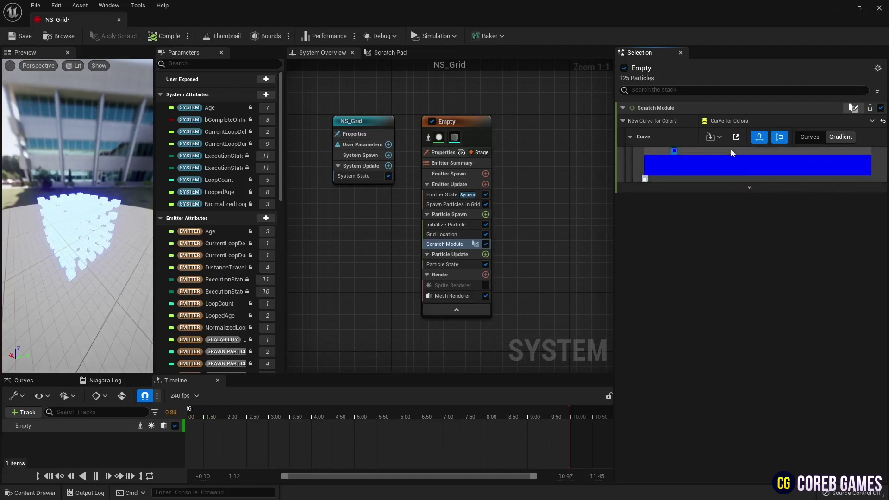
Add a red color stop near the middle of the gradient and a yellow color stop toward its end
double_click(744, 150)
left_click(619, 179)
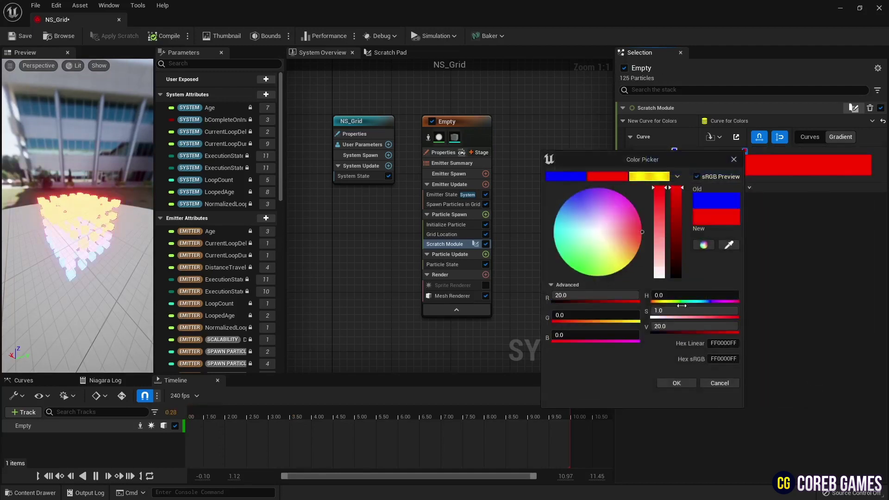
left_click(688, 383)
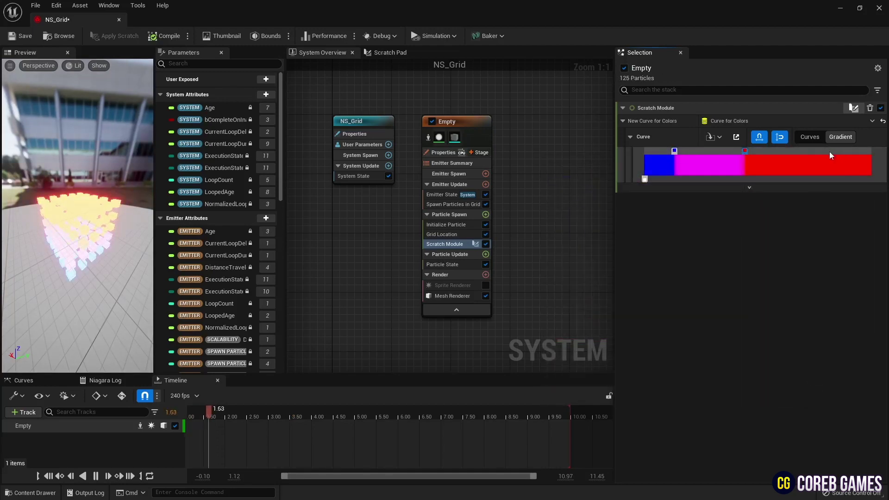
double_click(832, 150)
left_click(723, 179)
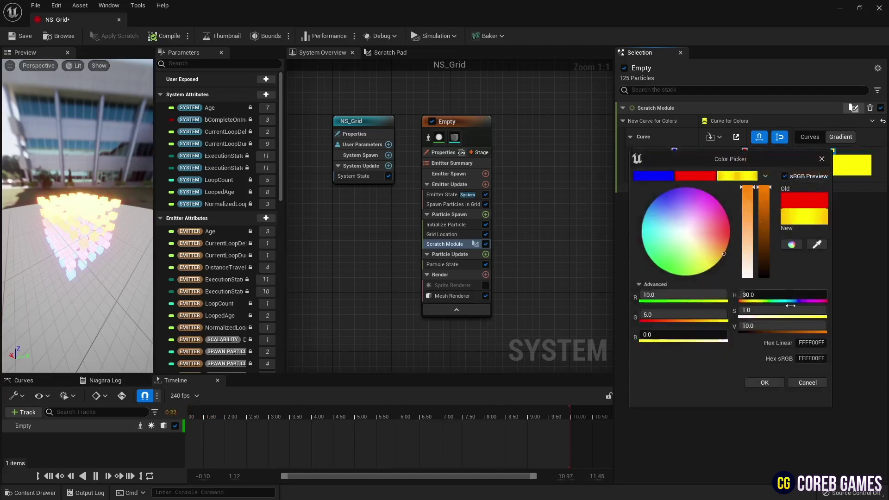
left_click(765, 383)
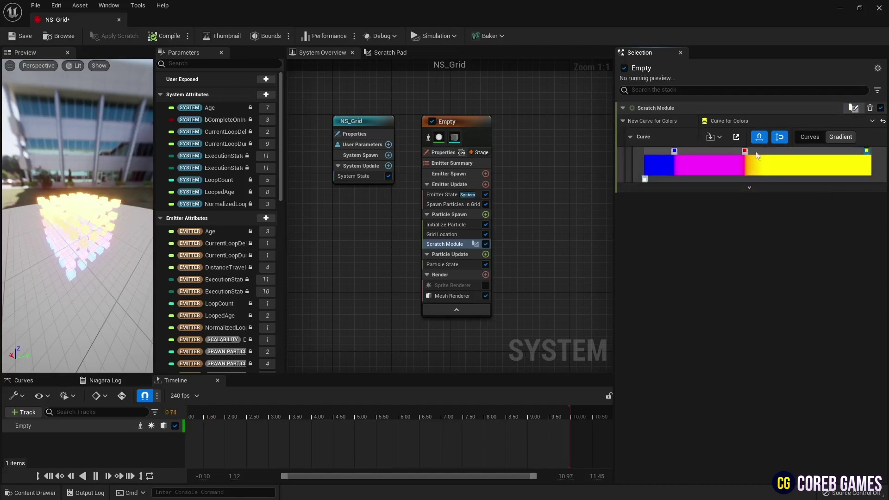
Move the red and blue color stops further along the gradient and check the grid's coloring in the preview
left_click_drag(744, 150, 776, 151)
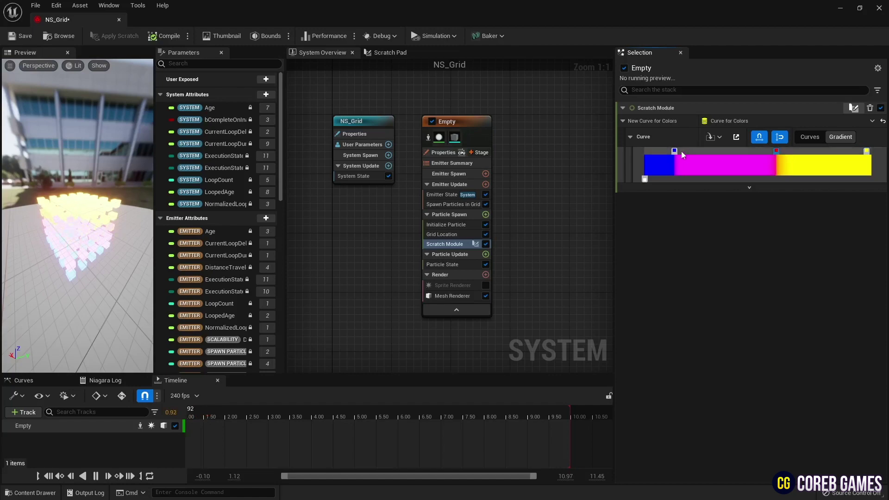
left_click_drag(676, 151, 685, 150)
left_click_drag(780, 150, 779, 151)
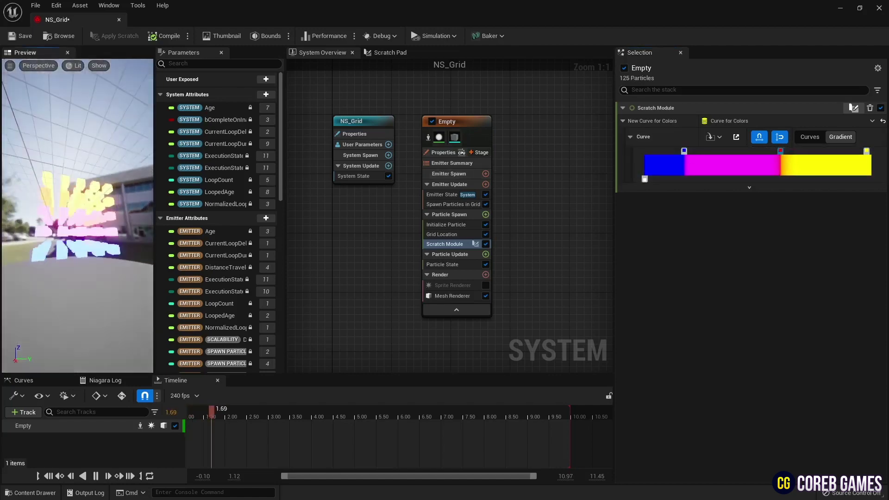
left_click_drag(78, 215, 13, 212)
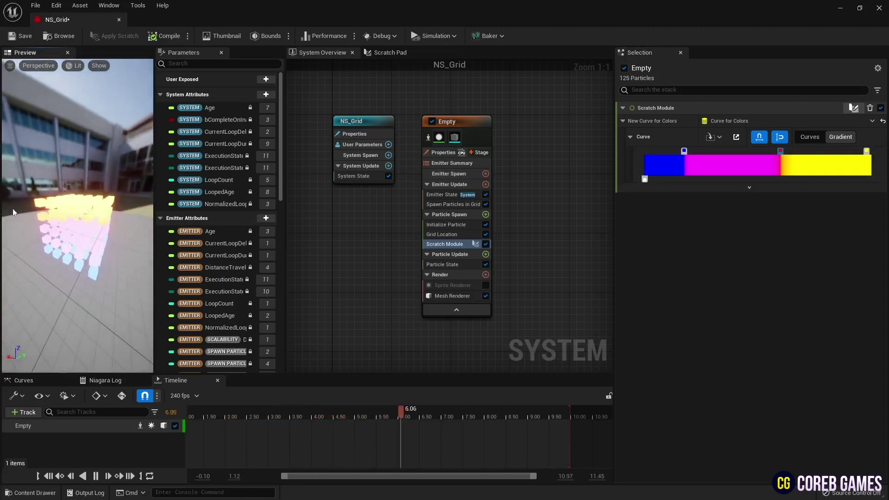
Add a Scale Mesh Size module to the emitter's Particle Update stage
left_click(488, 255)
type("sca")
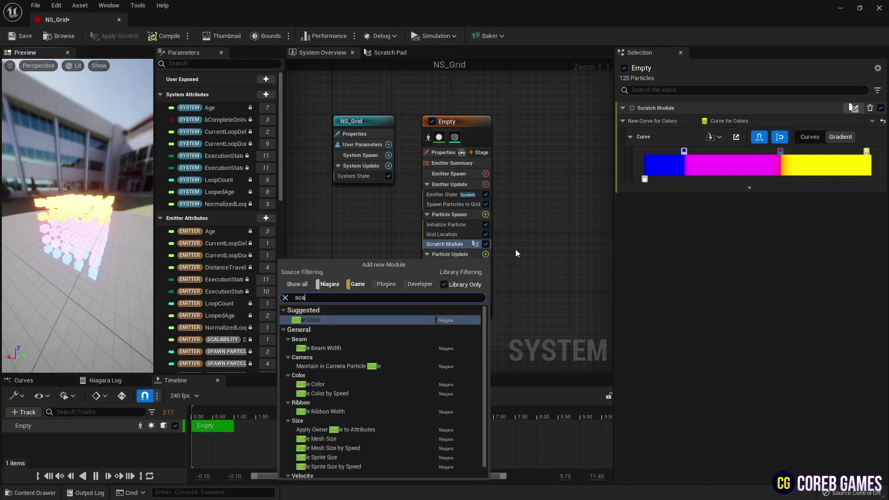
type("le me")
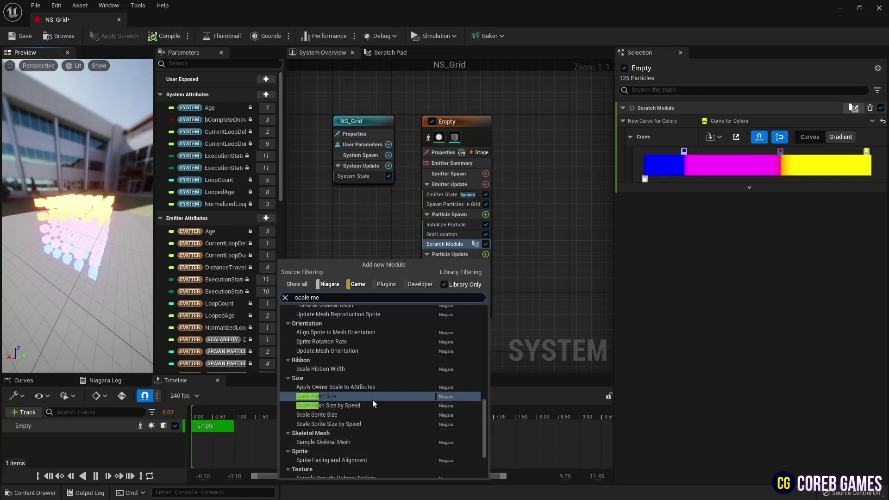
key("Return")
Set the Scale Factor to Vector from Float and drive its Value with Float from Curve
left_click(870, 121)
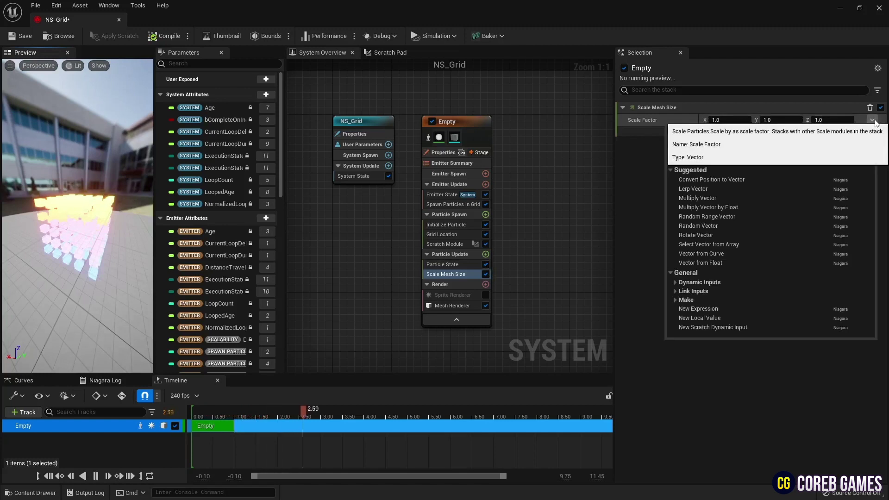
type("fl")
left_click(706, 198)
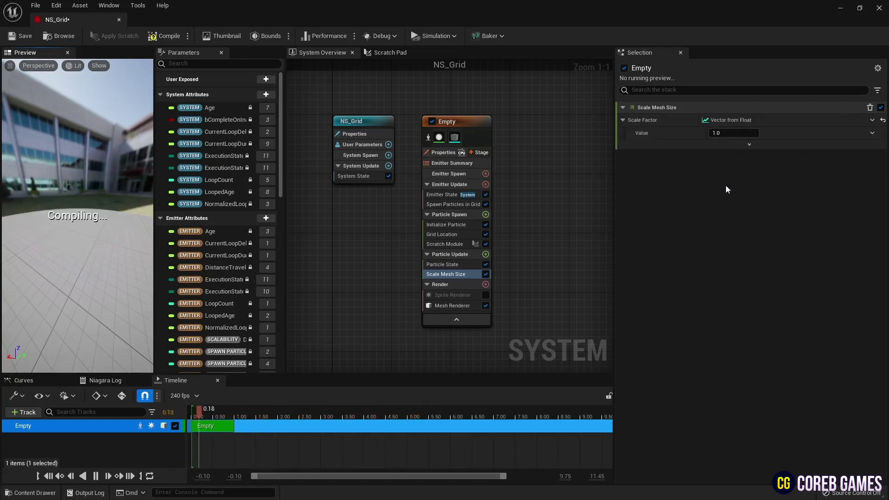
left_click(872, 133)
type("cur")
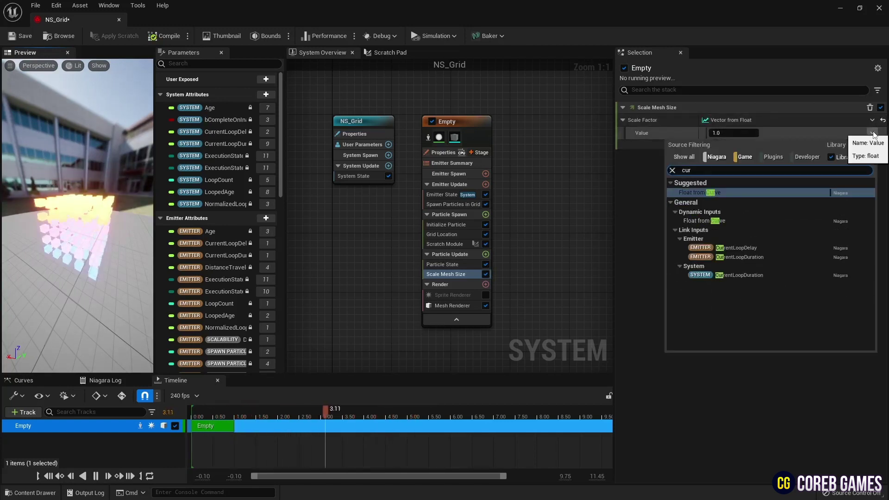
left_click(704, 192)
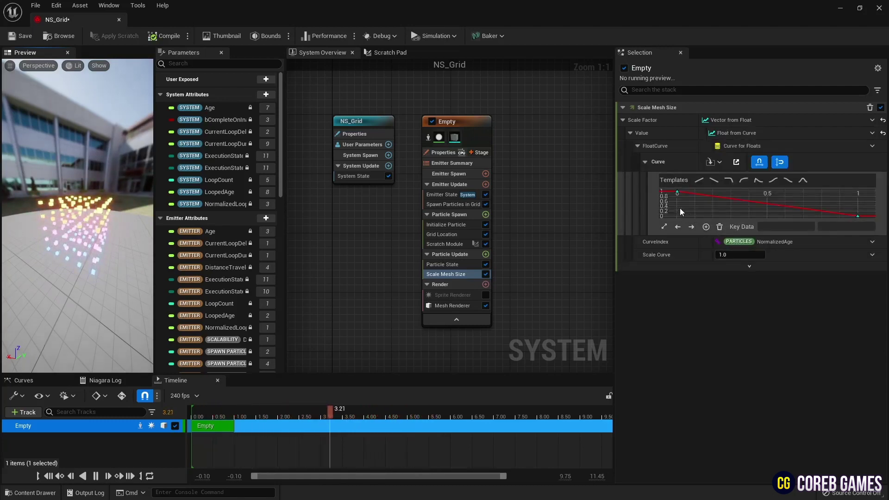
Set the scale curve's first key to 0 and add a middle key at 0.5 with value 0.7
left_click(676, 192)
left_click(823, 226)
type("0")
key("Return")
right_click(767, 202)
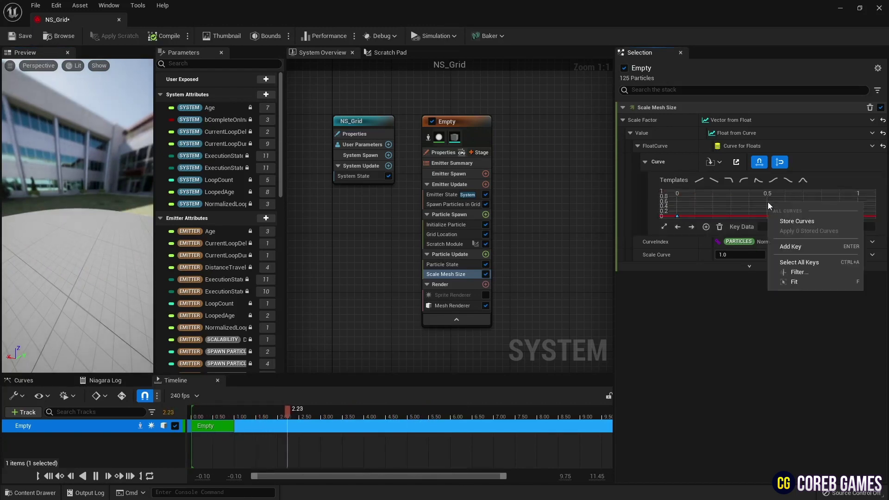
left_click(796, 247)
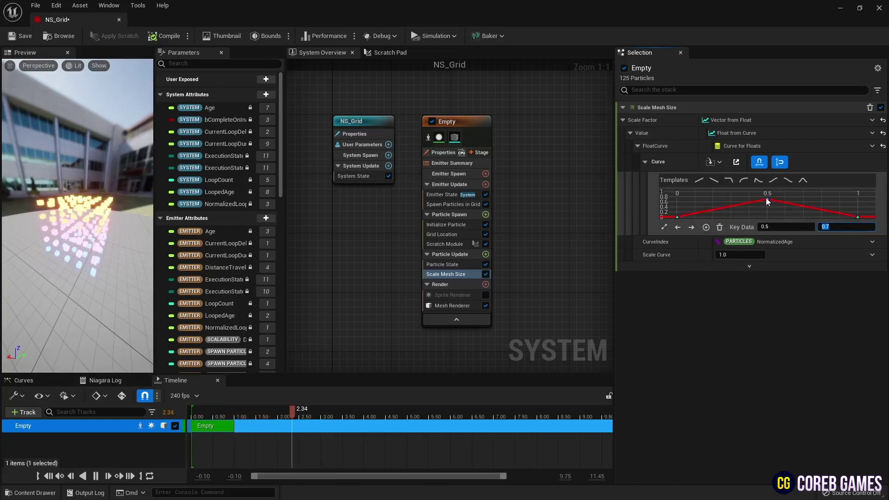
Smooth the scale curve by giving its middle key and first key curved interpolation
right_click(767, 201)
left_click(786, 285)
right_click(677, 216)
left_click(715, 303)
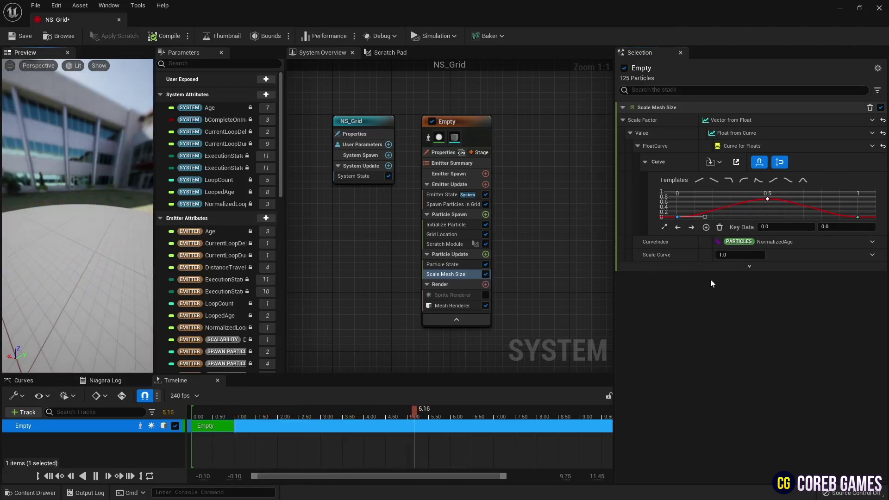
Set the CurveIndex to Add Float and link its A input to the NormalizeExecIndex particle attribute
left_click(872, 242)
type("add")
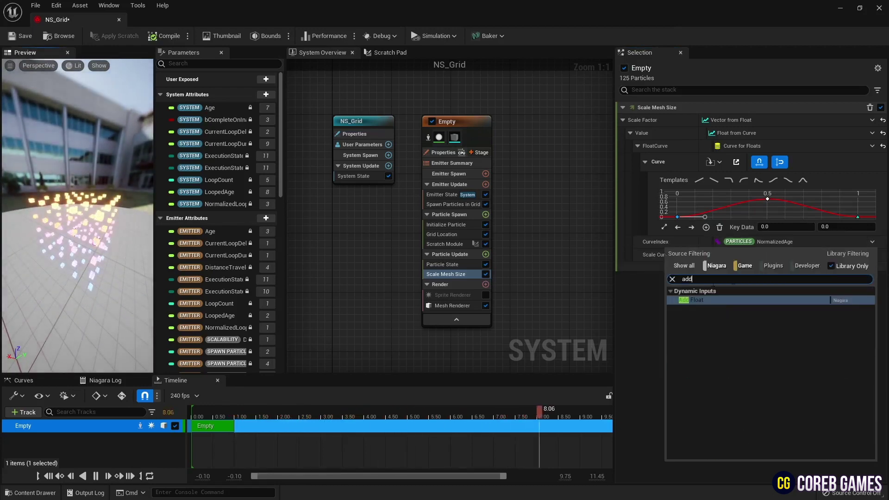
left_click(704, 299)
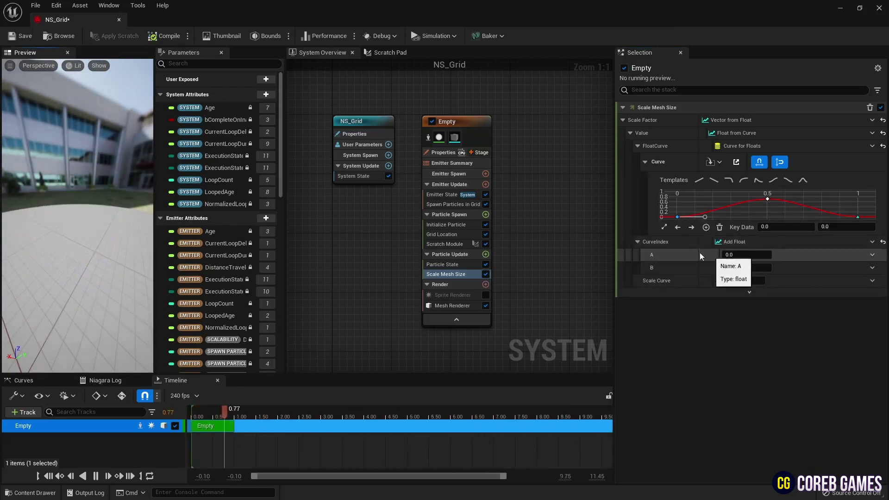
scroll(227, 195, "down", 10)
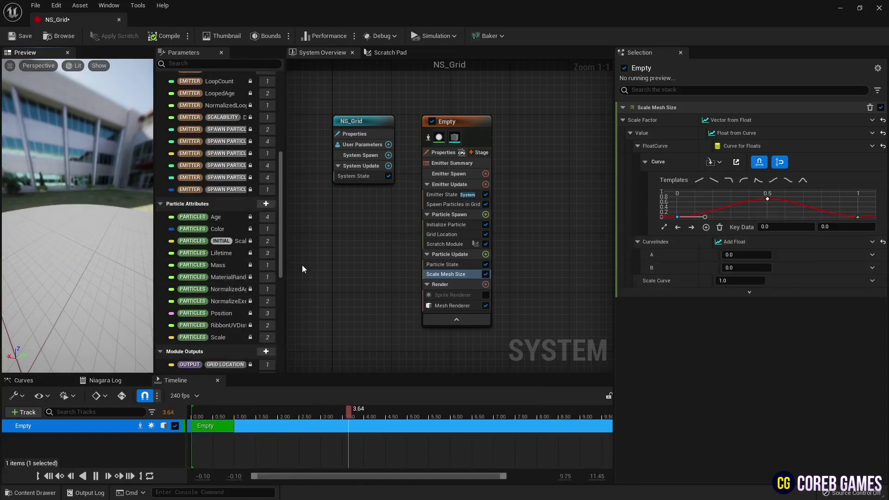
left_click_drag(285, 257, 328, 257)
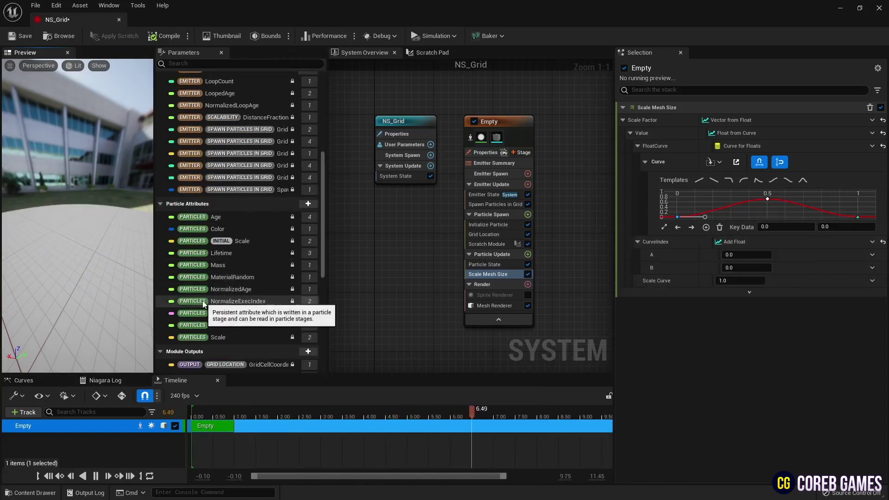
left_click_drag(204, 302, 743, 256)
left_click_drag(77, 247, 51, 243)
Drive the Add Float's B input with a Sine dynamic input and set its Period to 3.5
left_click(872, 268)
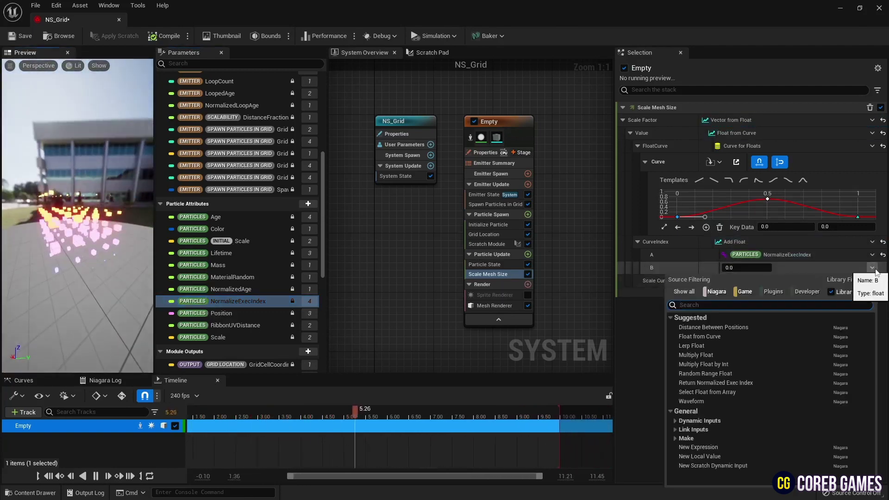
type("sine")
left_click(711, 366)
left_click(749, 294)
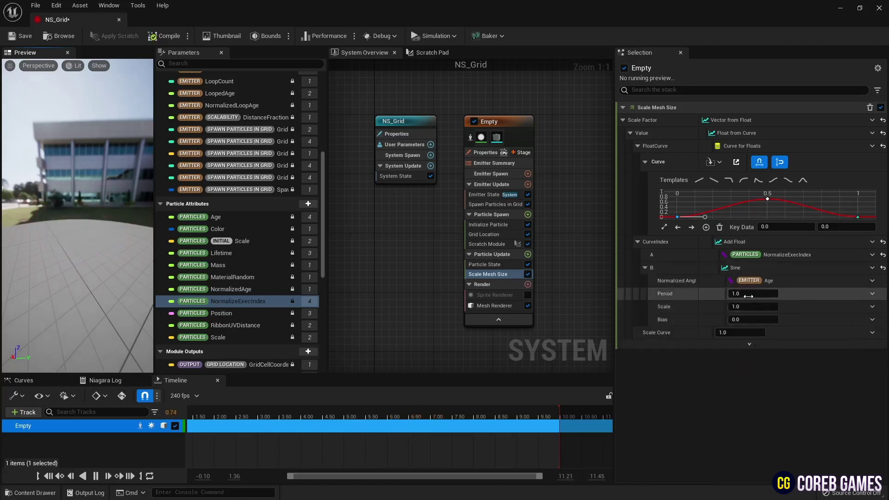
type("3.5")
key("Return")
mouse_move(111, 246)
left_mouse_down()
mouse_move(79, 231)
mouse_move(76, 213)
mouse_move(92, 273)
mouse_move(93, 255)
mouse_move(109, 263)
left_mouse_up()
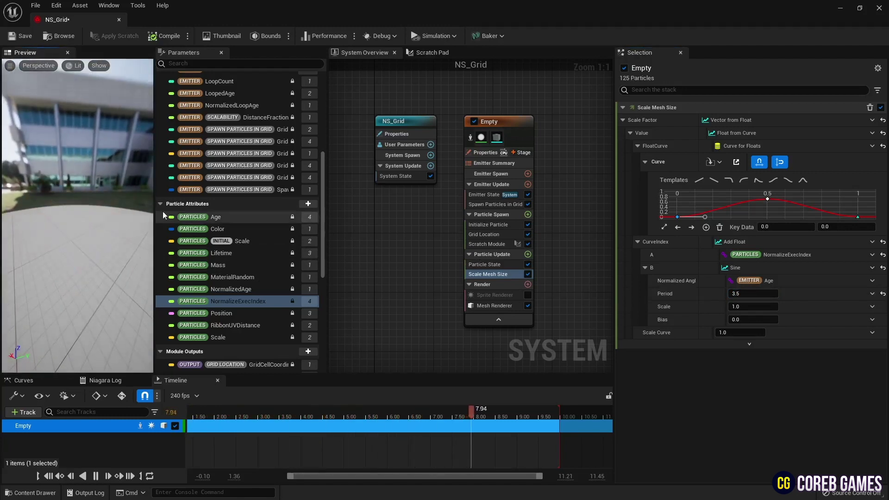
Add an Update Mesh Orientation module to Particle Update and set its Rotation Vector to X 0, Y 0, Z 1
left_click(527, 254)
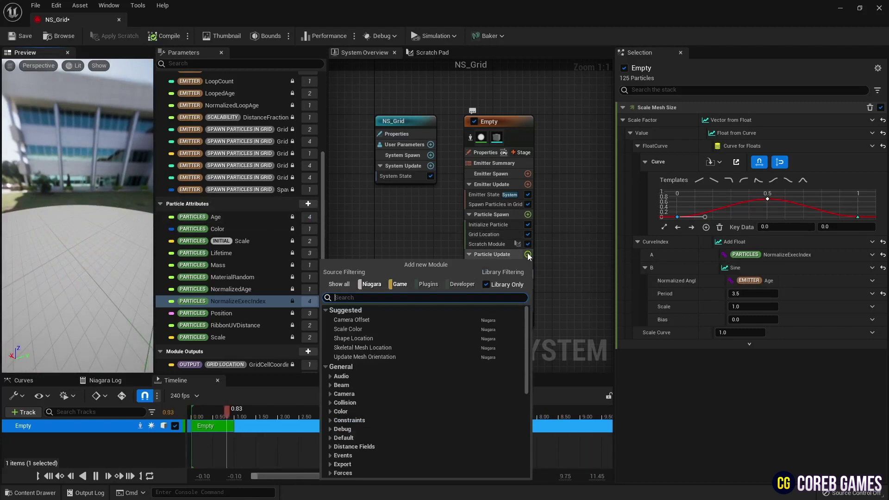
type("up")
key("Return")
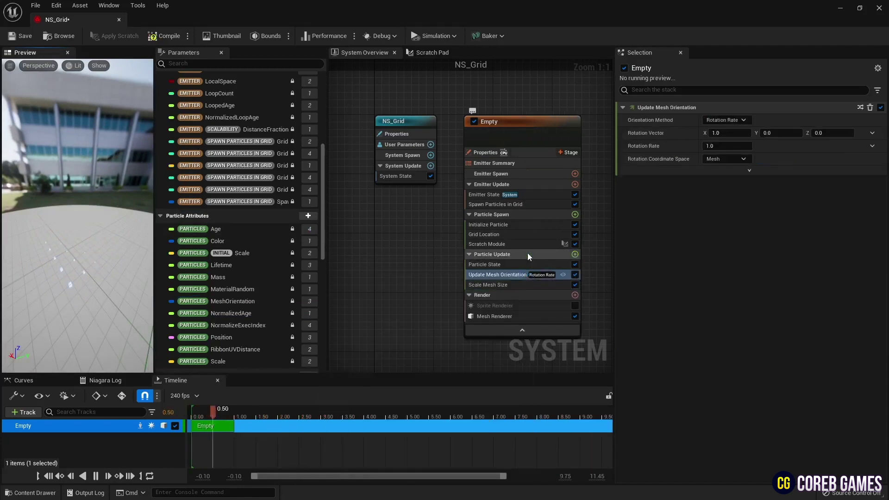
left_click(727, 132)
type("0")
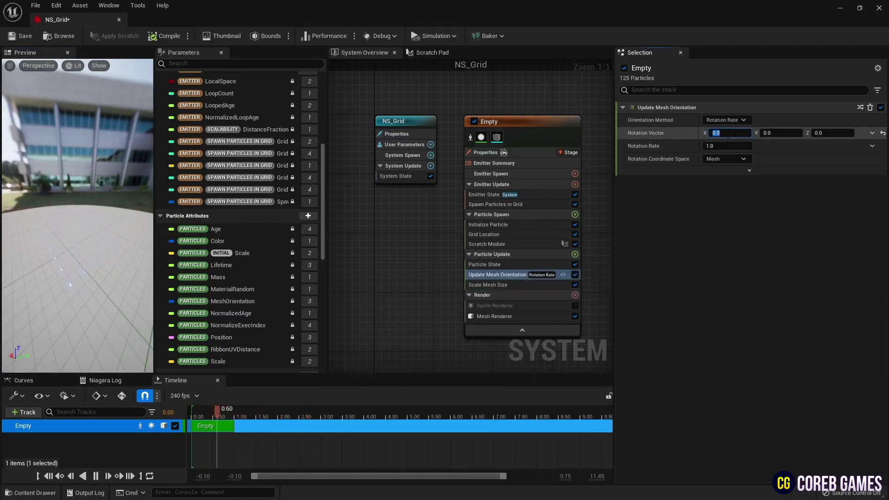
left_click(832, 133)
type("1")
key("Return")
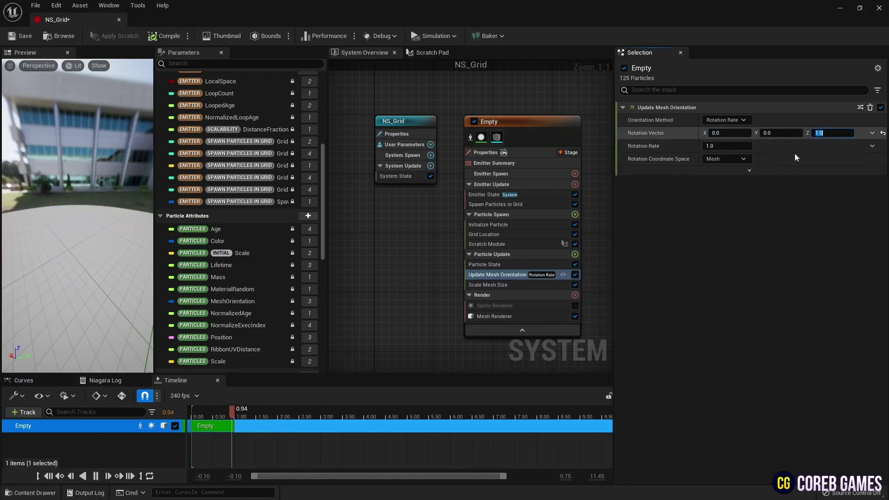
left_click_drag(31, 236, 31, 268)
Close the NS_Grid editor and place the NS_Grid system on the landscape in the L_CubeGrid level
left_click(119, 19)
left_click(30, 493)
left_click_drag(523, 393, 362, 306)
right_click_drag(352, 171, 398, 121)
left_click(442, 307)
right_click_drag(443, 307, 392, 400)
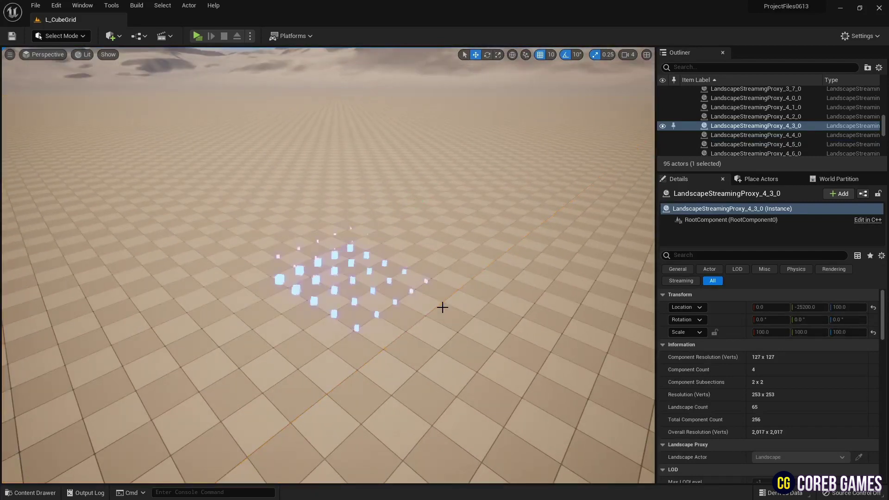